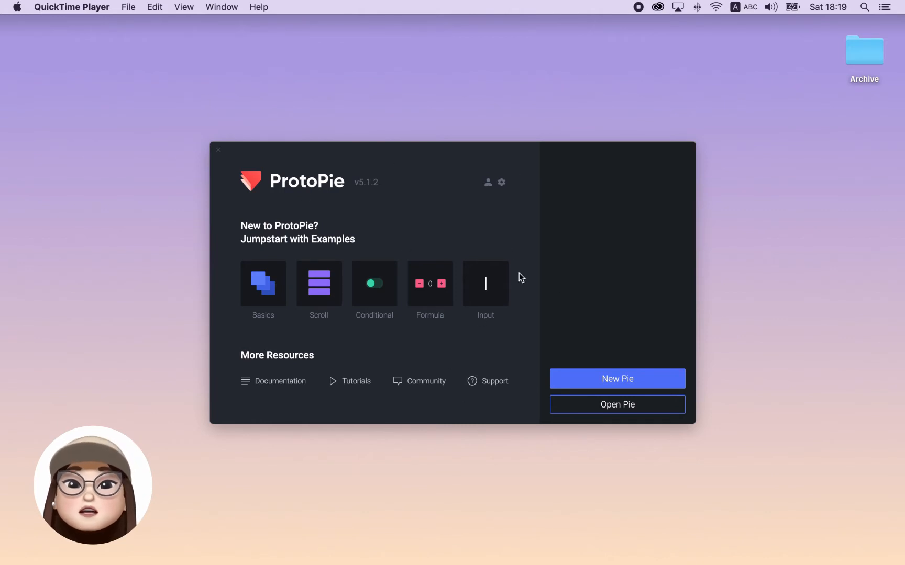
# Create a new pie and arrange the editor and Preview windows side by side
pyautogui.click(634, 377)
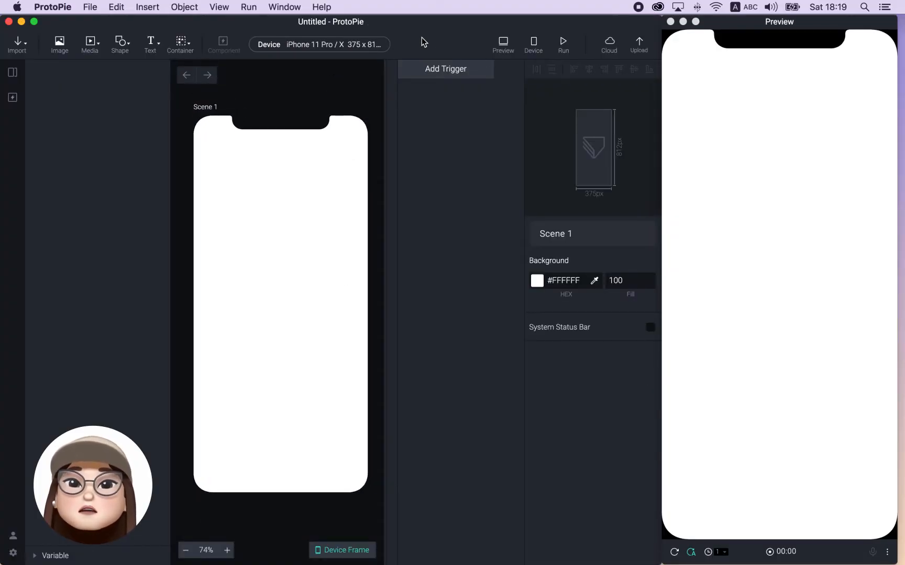
pyautogui.moveTo(731, 24); pyautogui.dragTo(737, 24)
pyautogui.moveTo(665, 23); pyautogui.dragTo(669, 16)
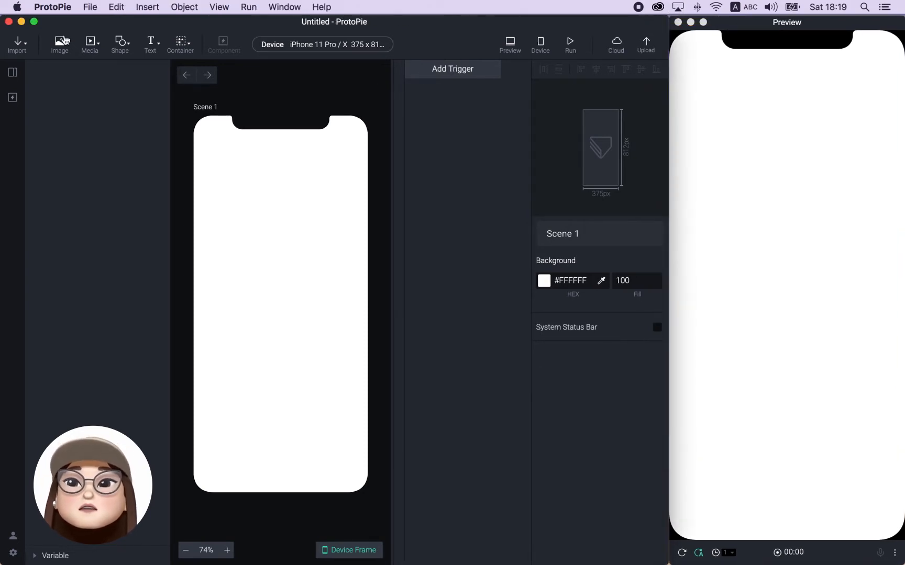
pyautogui.click(20, 45)
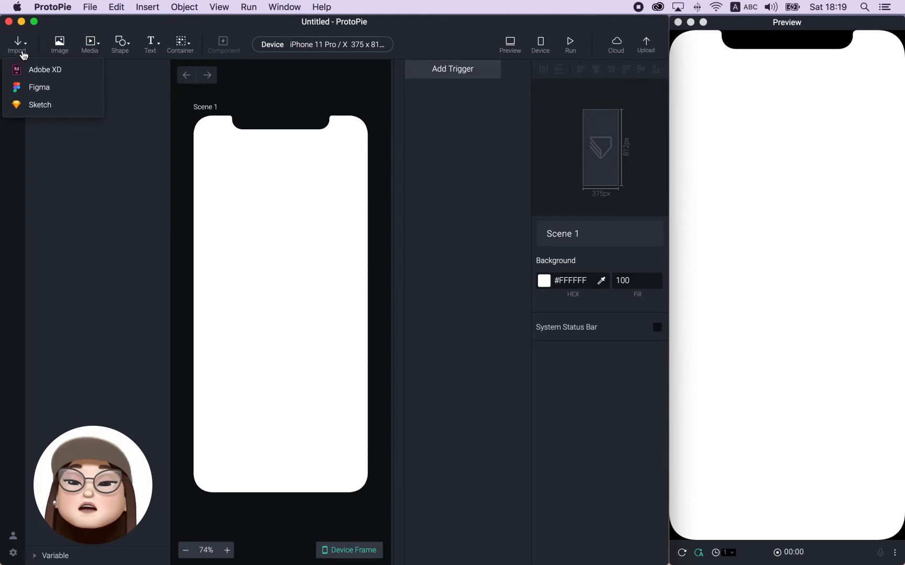
pyautogui.click(76, 94)
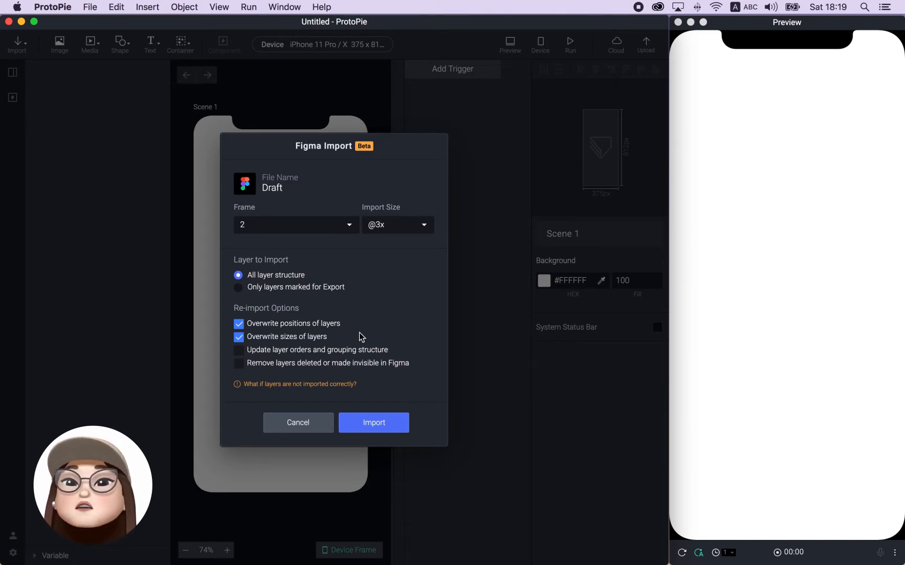
pyautogui.click(349, 229)
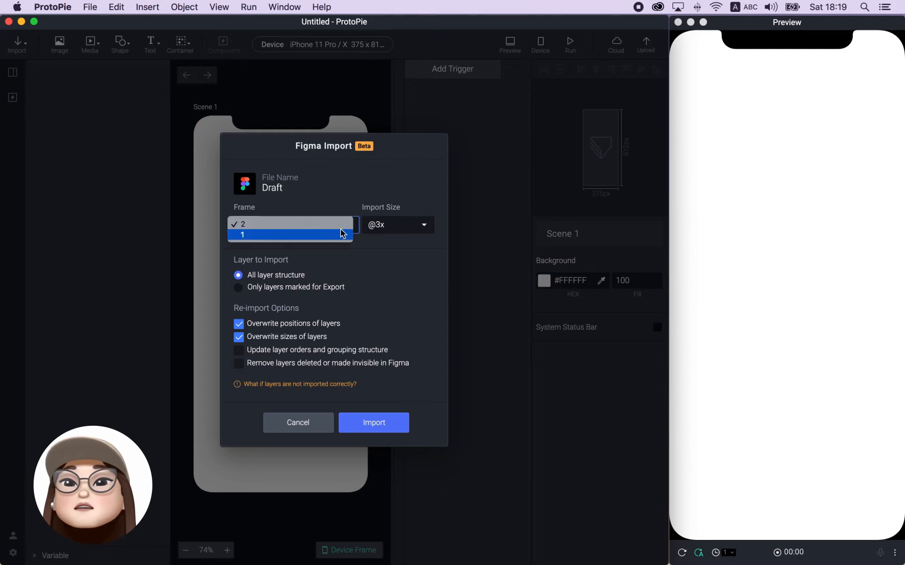
pyautogui.click(275, 235)
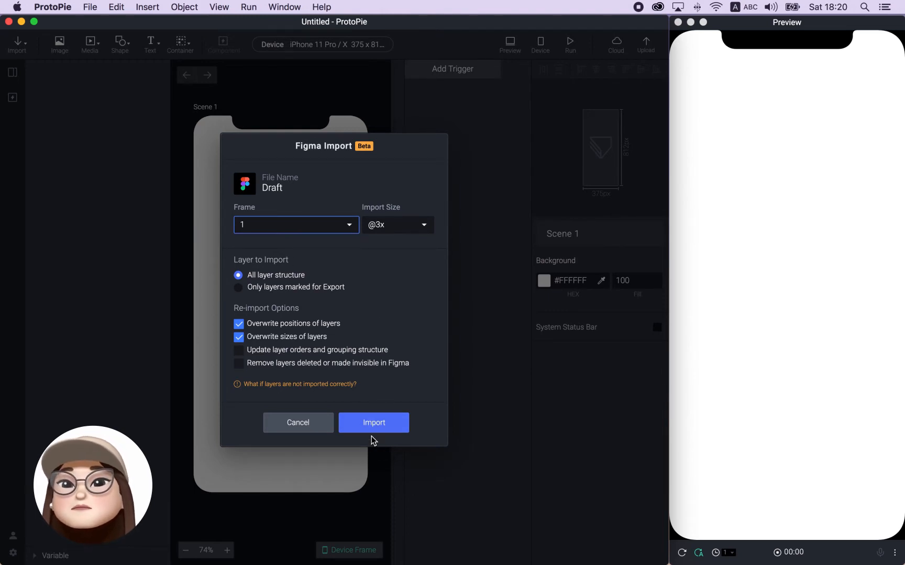
pyautogui.click(369, 422)
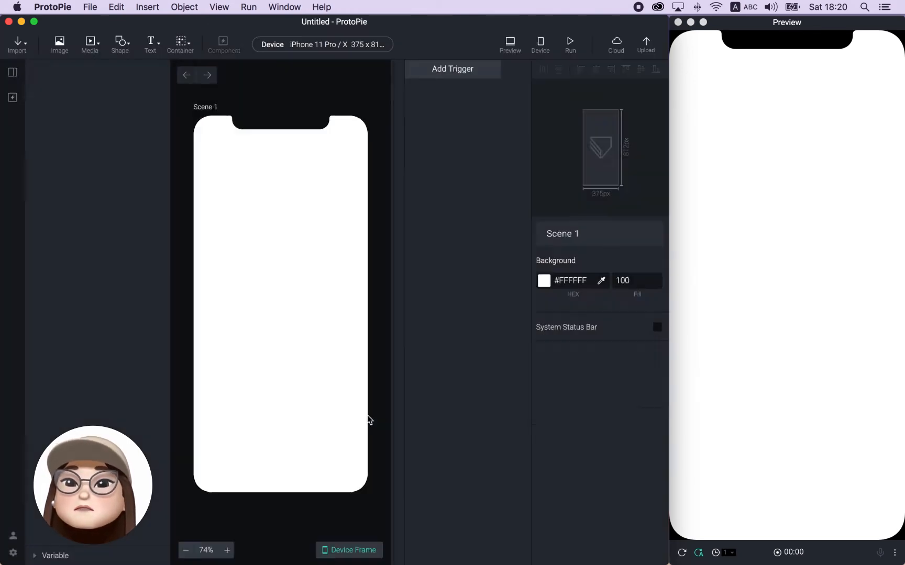
pyautogui.click(331, 349)
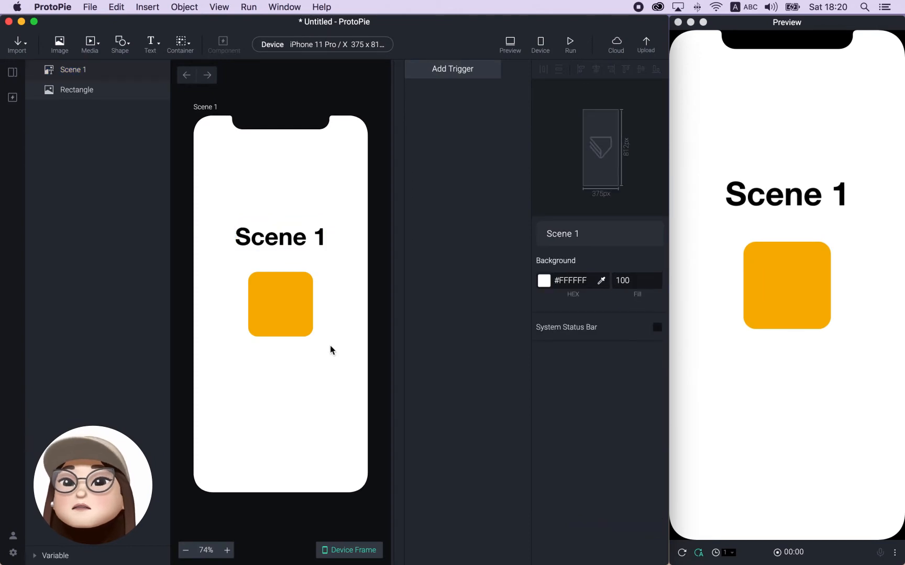
# Switch to Figma to check frame 1's Scene 1 and Rectangle layers against the import, and return to ProtoPie
pyautogui.press('super+Tab')
pyautogui.click(505, 300)
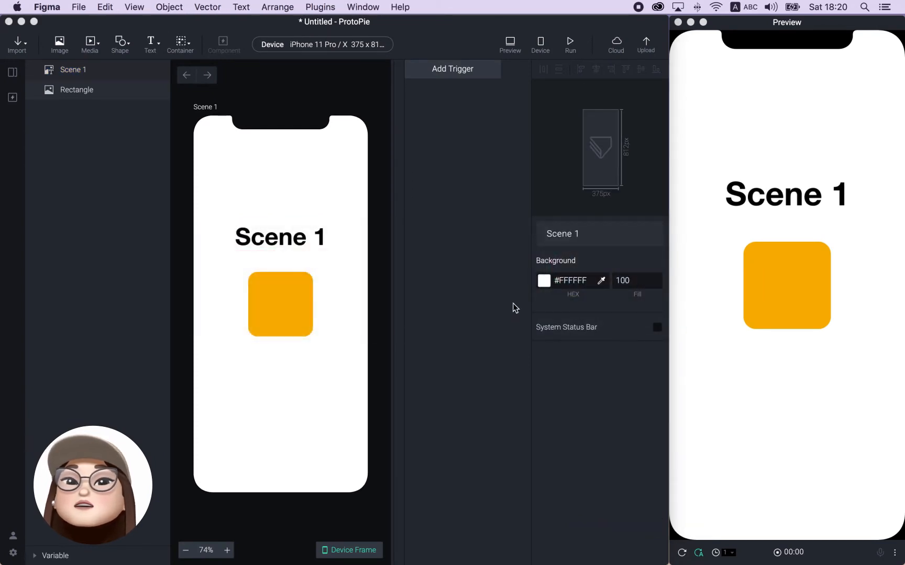
pyautogui.click(654, 562)
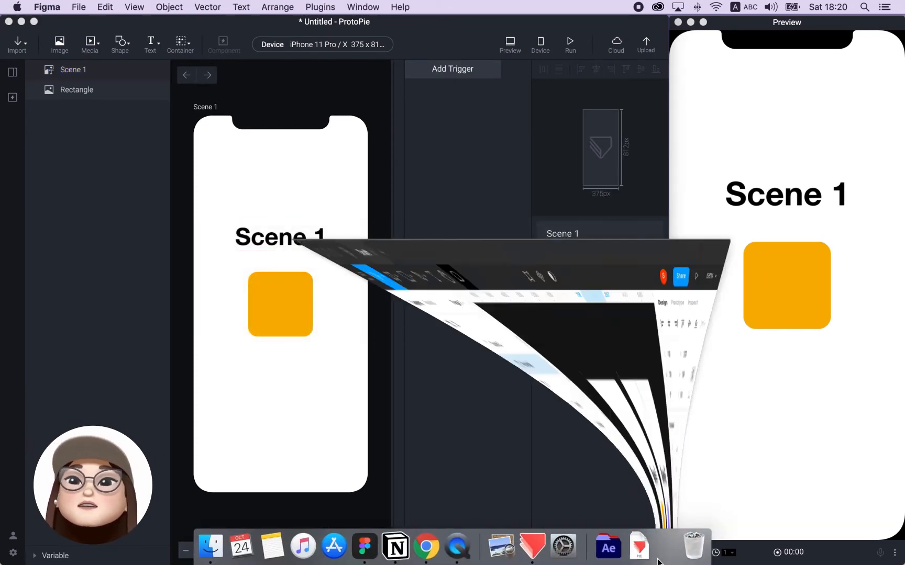
pyautogui.click(373, 137)
pyautogui.moveTo(267, 29); pyautogui.dragTo(432, 10)
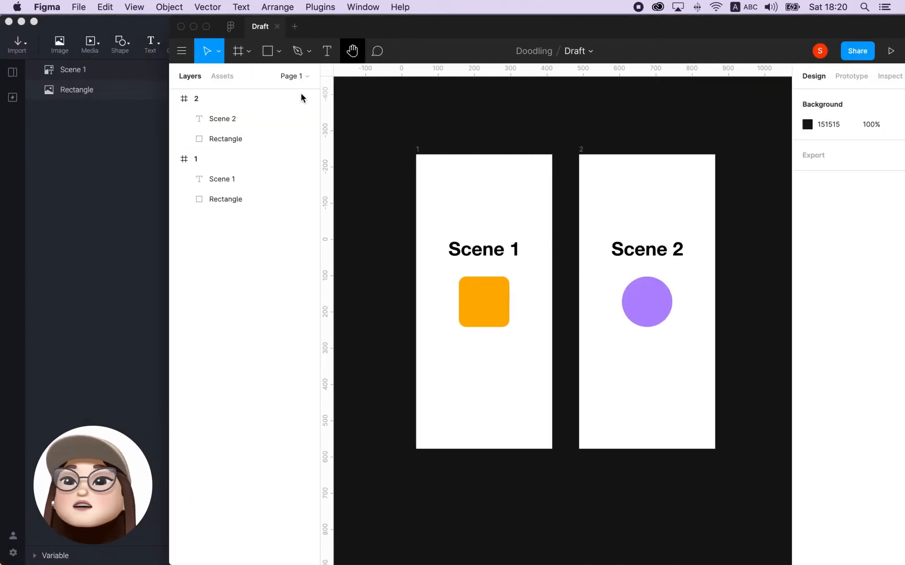
pyautogui.click(235, 177)
pyautogui.click(236, 201)
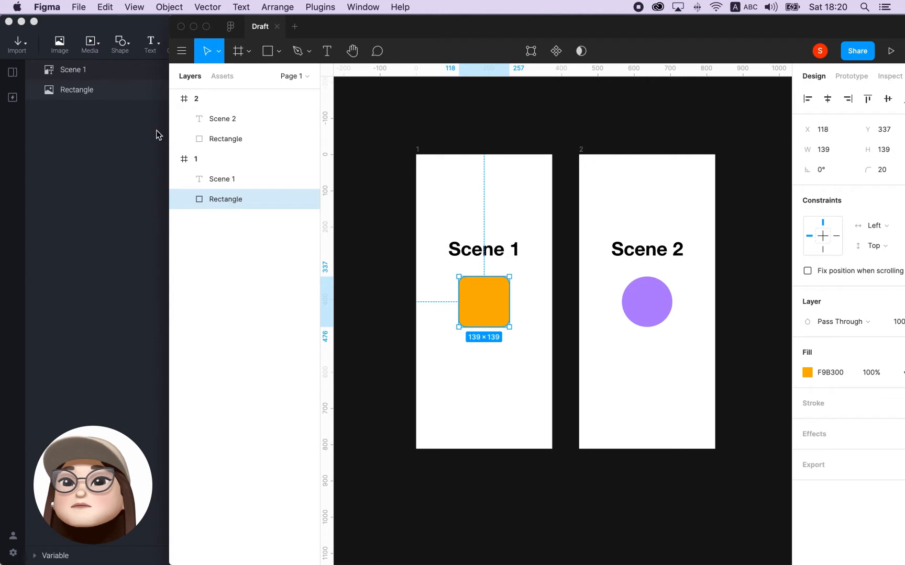
pyautogui.moveTo(324, 28); pyautogui.dragTo(317, 30)
pyautogui.click(82, 197)
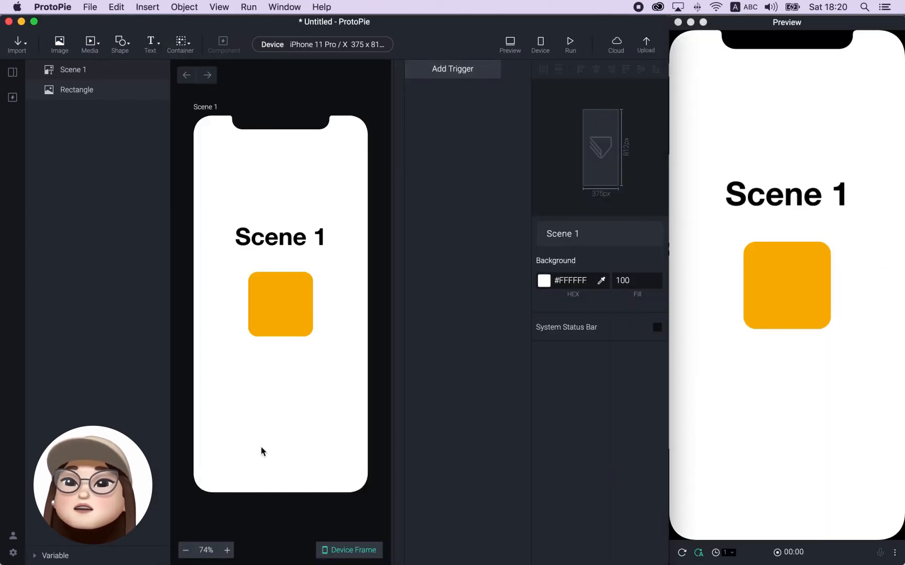
# Review the iOS, Android, Desktop and Custom device size options without changing the prototype's device
pyautogui.click(320, 49)
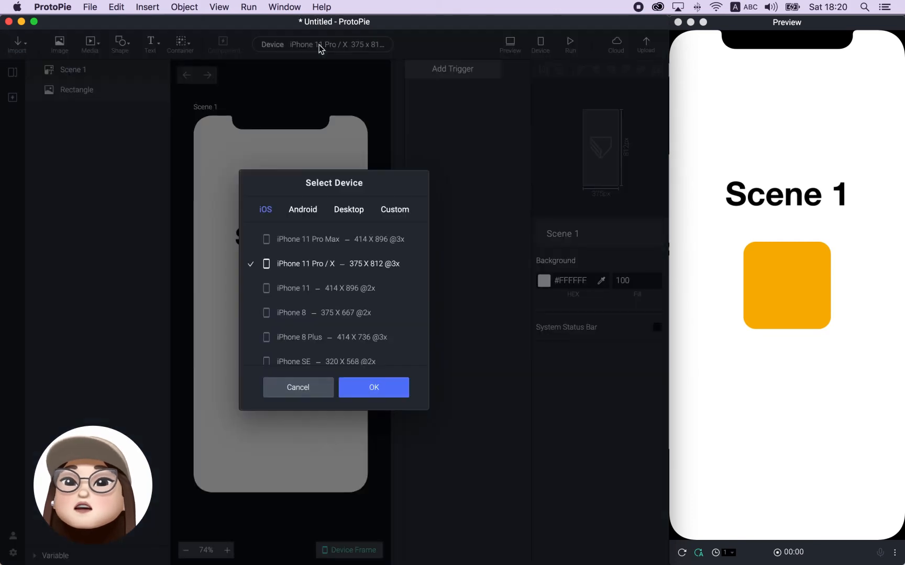
pyautogui.click(304, 214)
pyautogui.click(349, 213)
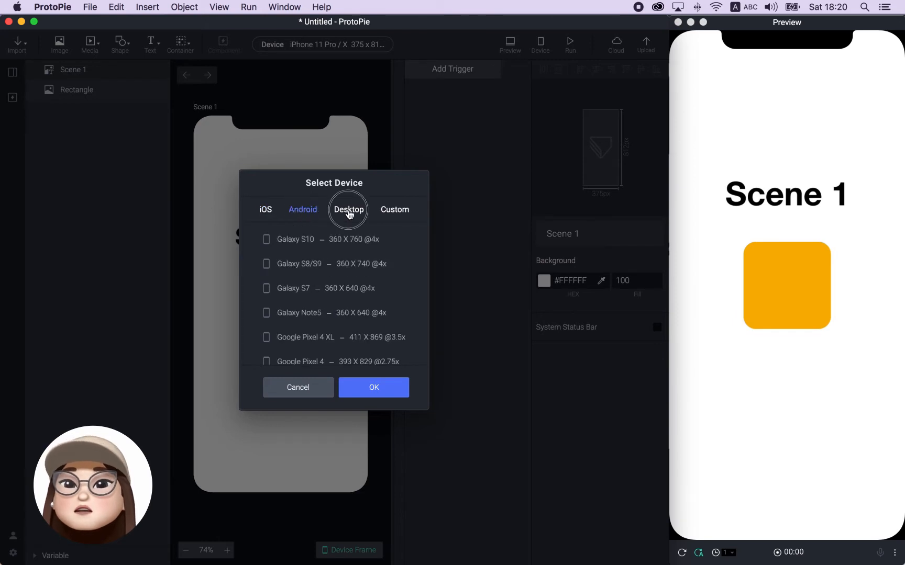
pyautogui.click(389, 212)
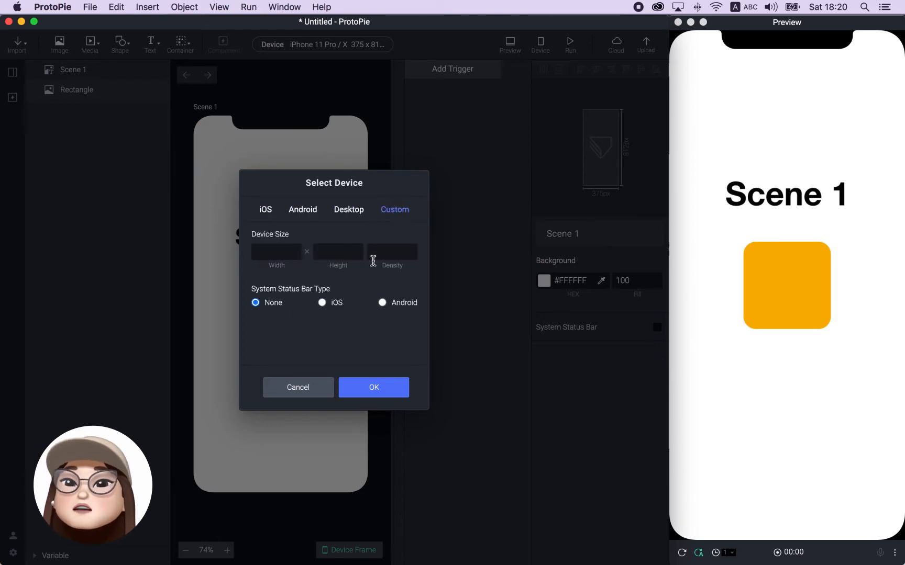
pyautogui.click(280, 252)
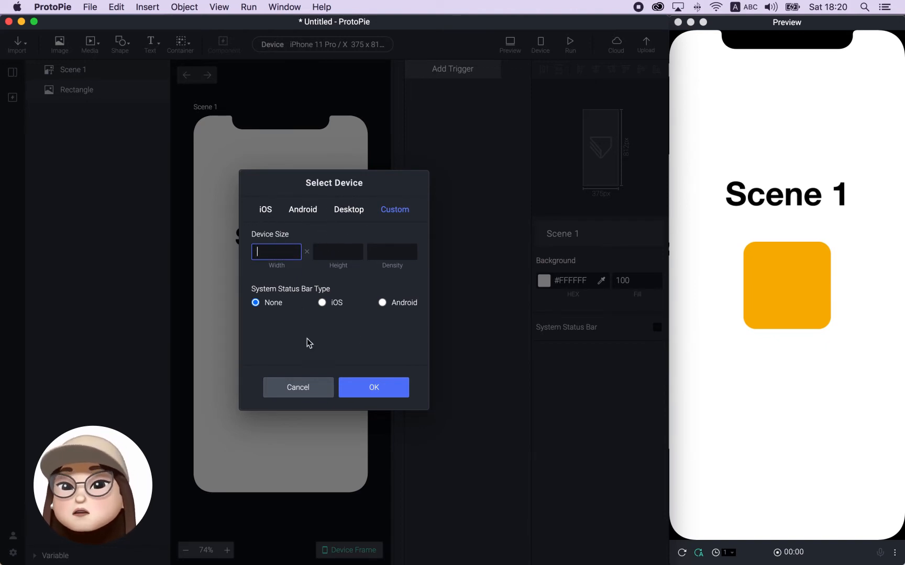
pyautogui.click(317, 390)
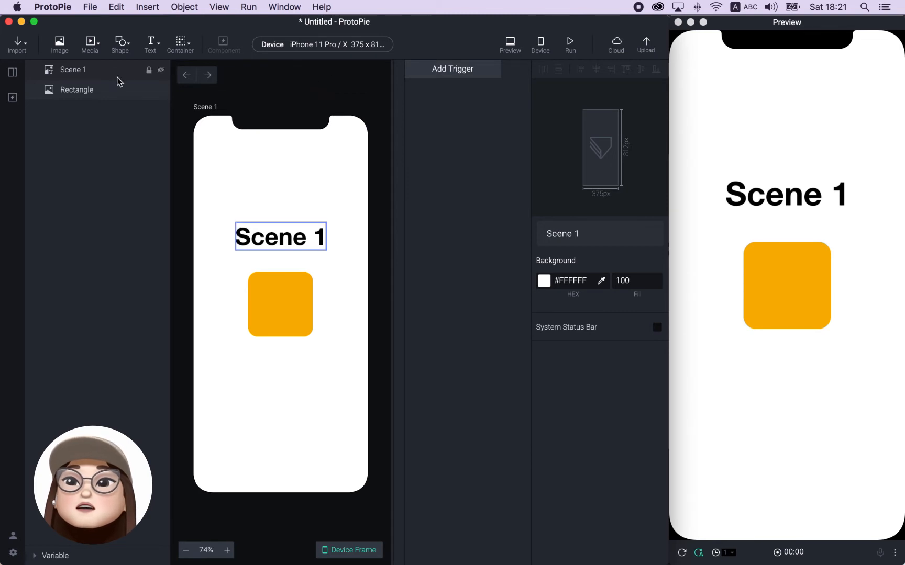
# Show the scene list, try adding four blank scenes after Scene 1, and delete Scenes 2 to 5 again
pyautogui.click(13, 72)
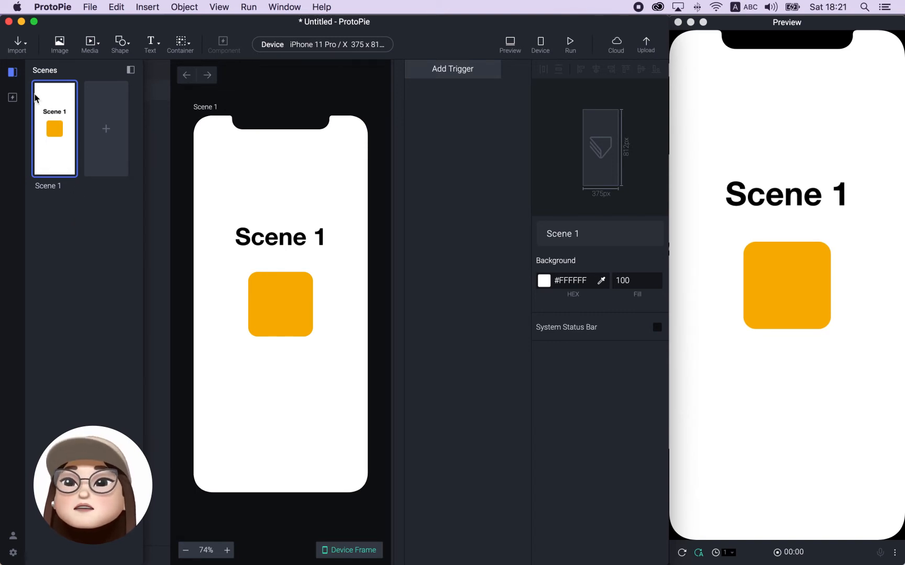
pyautogui.click(121, 128)
pyautogui.click(60, 222)
pyautogui.click(103, 228)
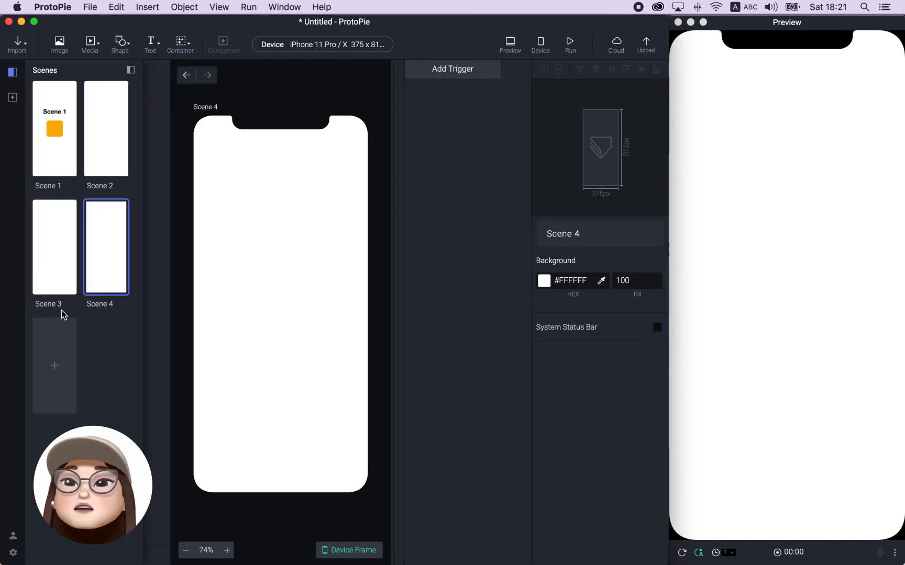
pyautogui.click(61, 337)
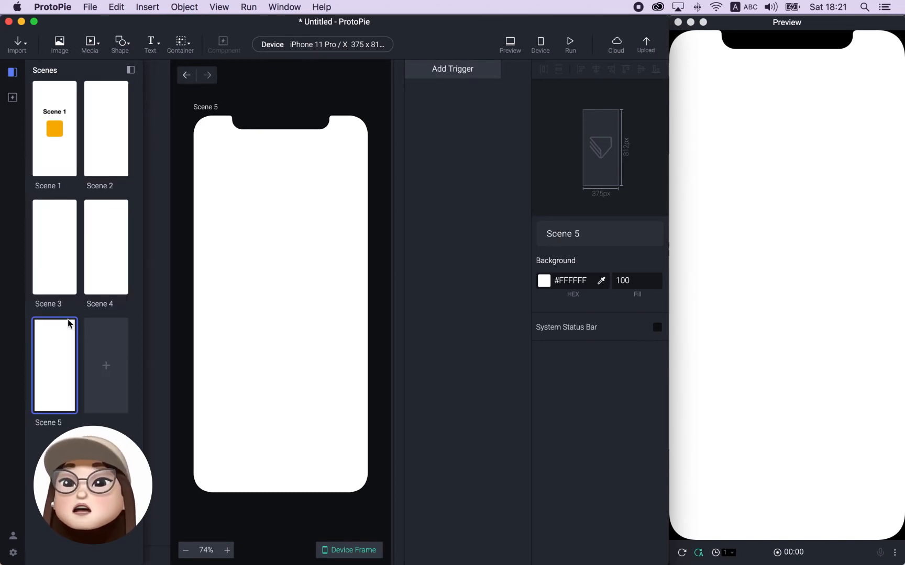
pyautogui.keyDown('shift'); pyautogui.click(105, 153); pyautogui.keyUp('shift')
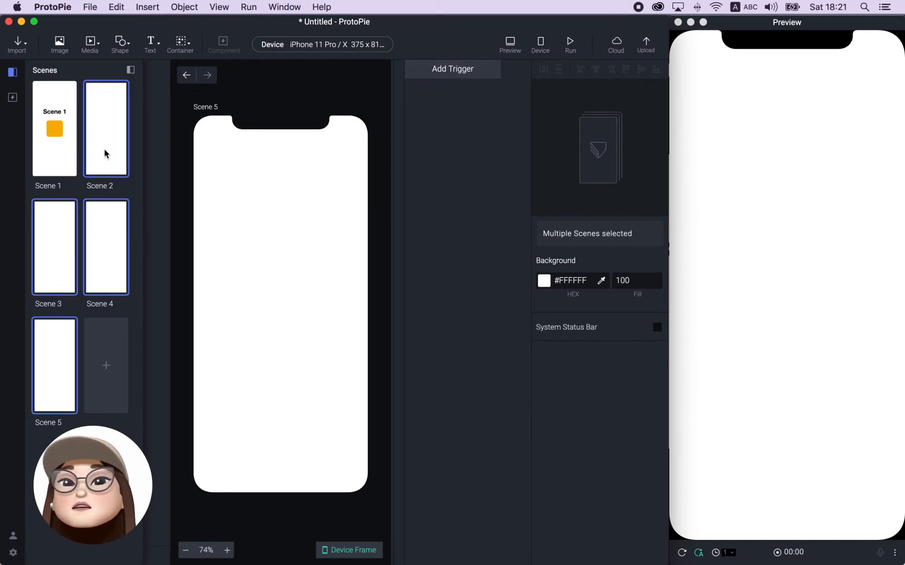
pyautogui.press('Delete')
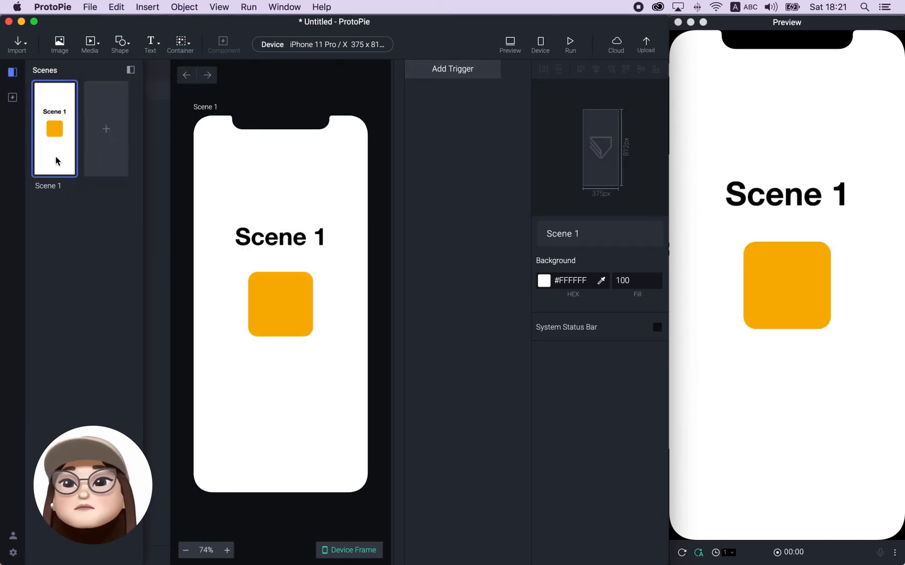
# Try duplicating Scene 1, and delete the copy again
pyautogui.rightClick(57, 160)
pyautogui.click(100, 198)
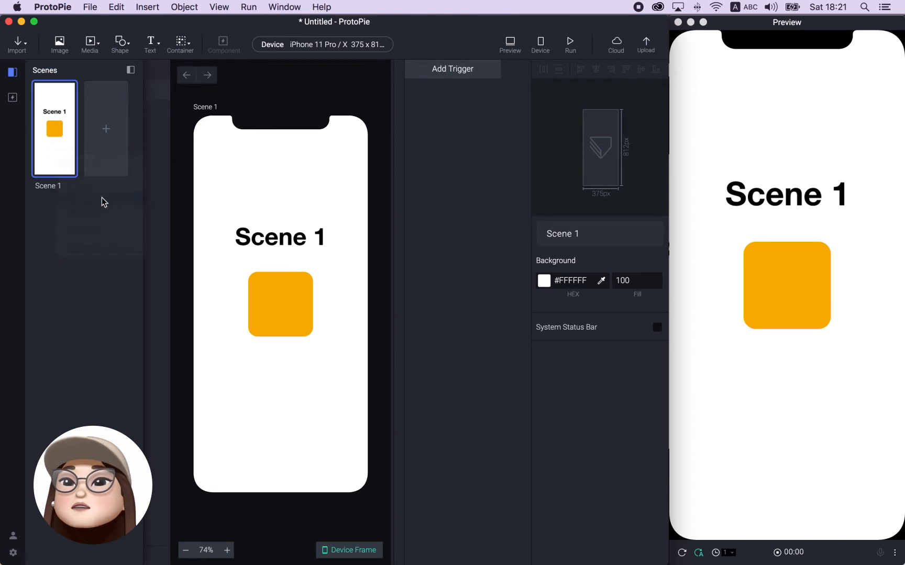
pyautogui.doubleClick(105, 187)
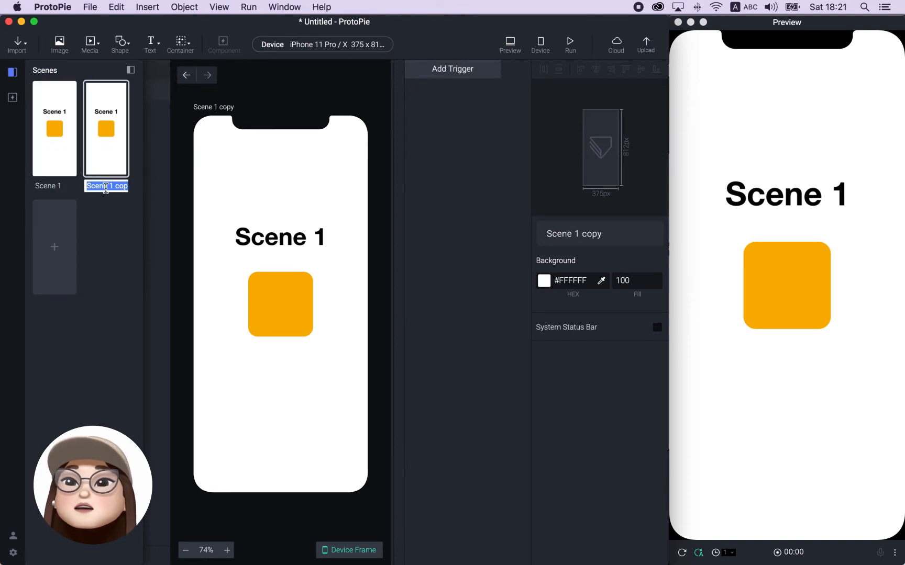
pyautogui.rightClick(116, 132)
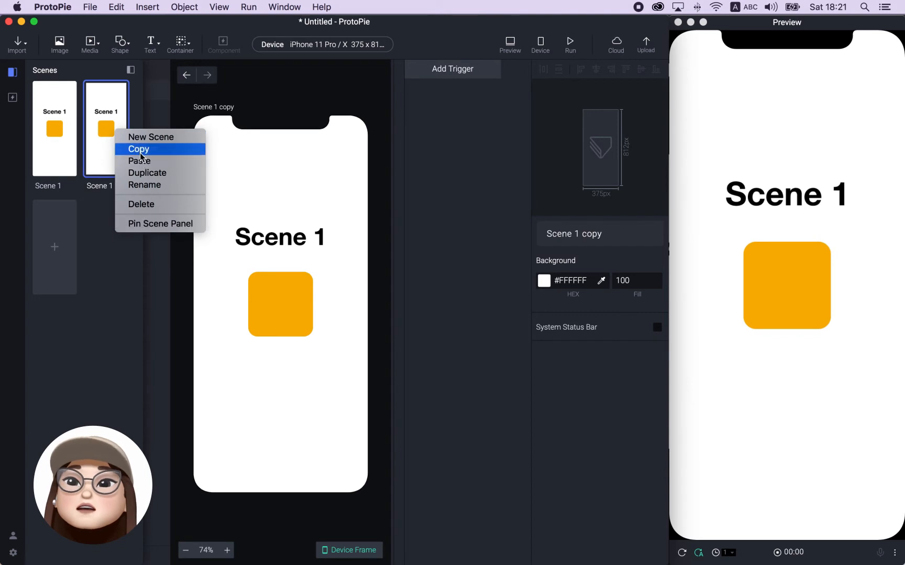
pyautogui.click(146, 205)
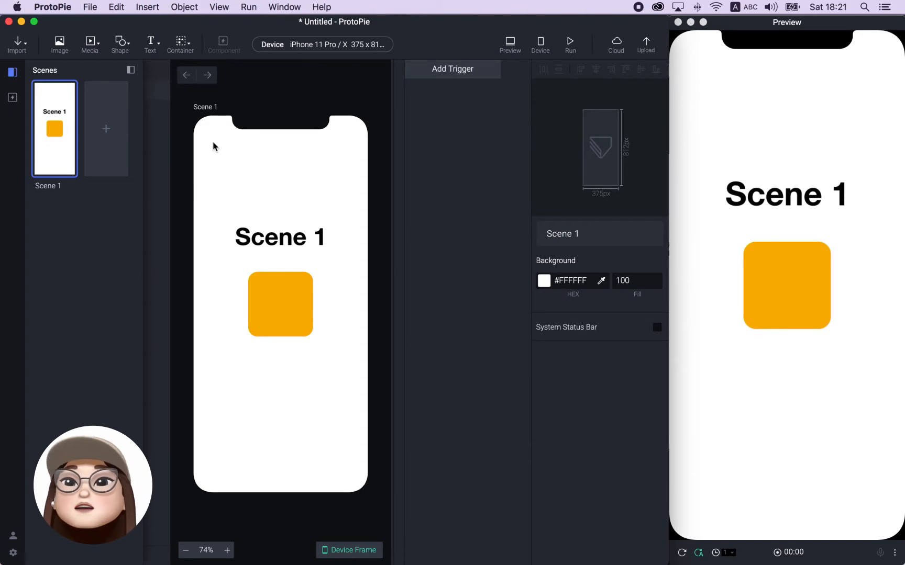
pyautogui.click(305, 89)
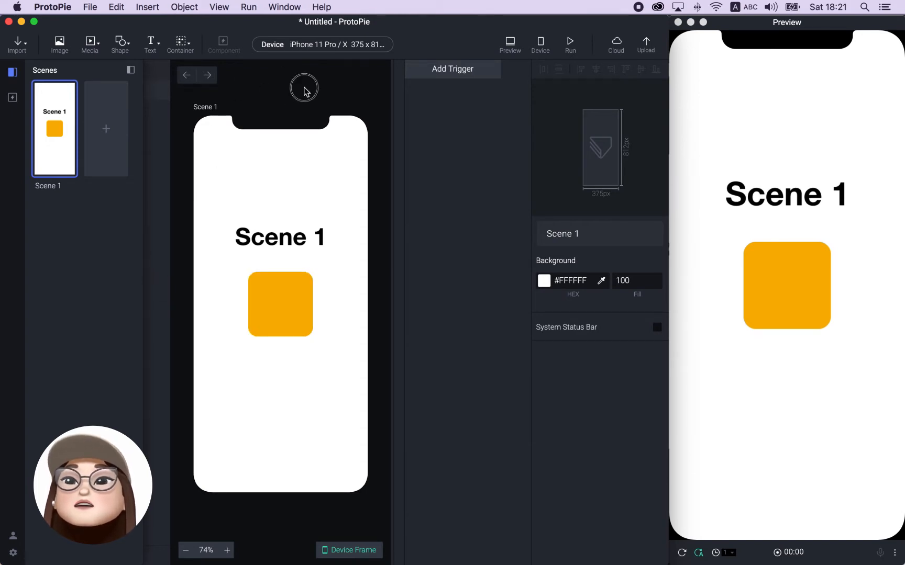
# Try pinning the scene list beside the layers, and unpin it again
pyautogui.click(13, 73)
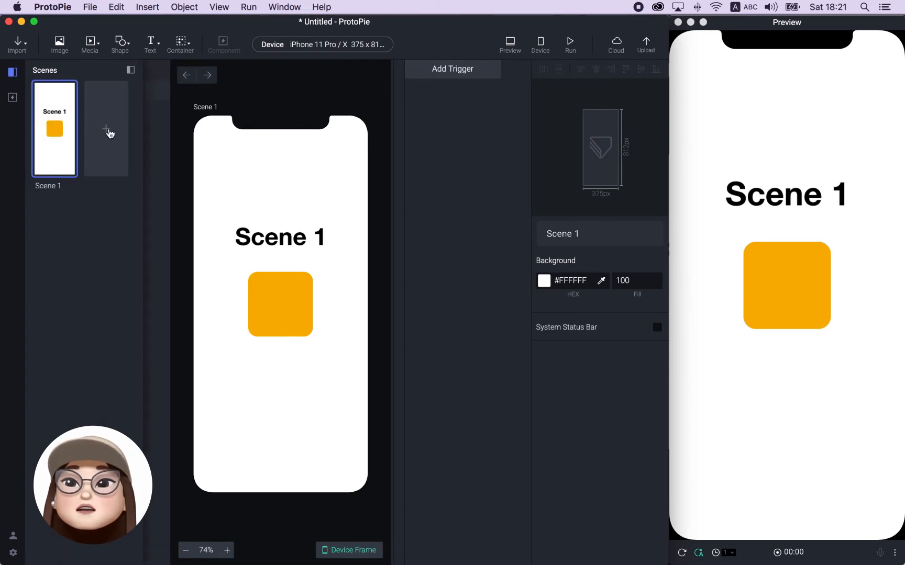
pyautogui.click(129, 73)
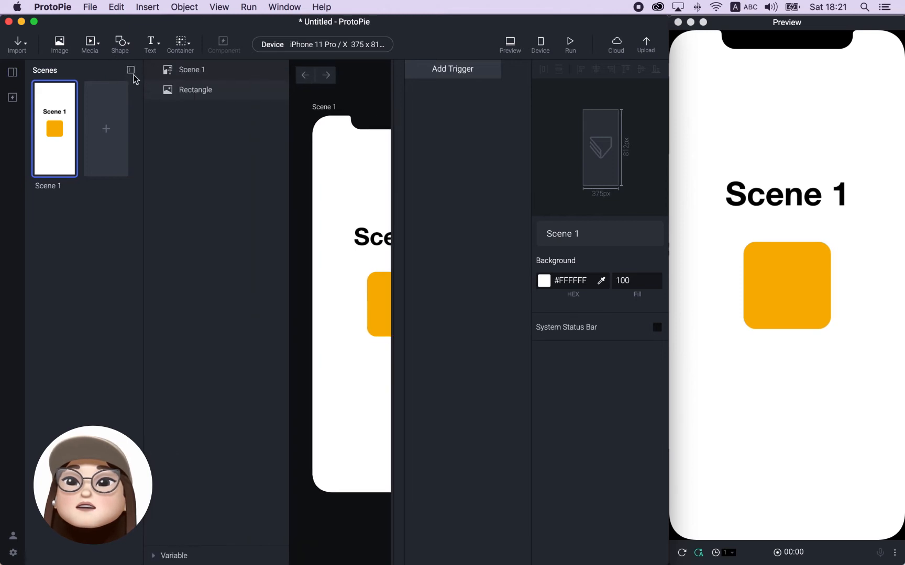
pyautogui.hscroll(2, 315, 111)
pyautogui.click(350, 114)
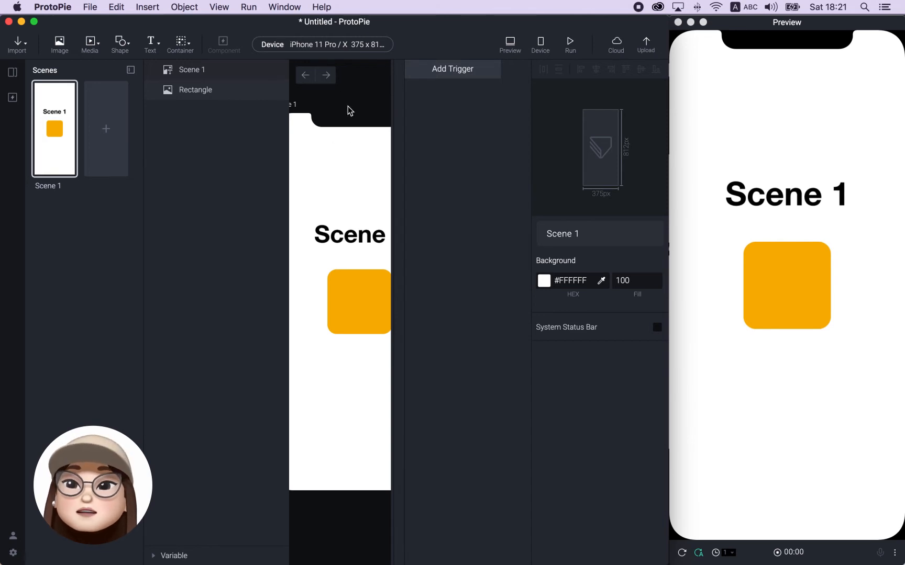
pyautogui.click(128, 73)
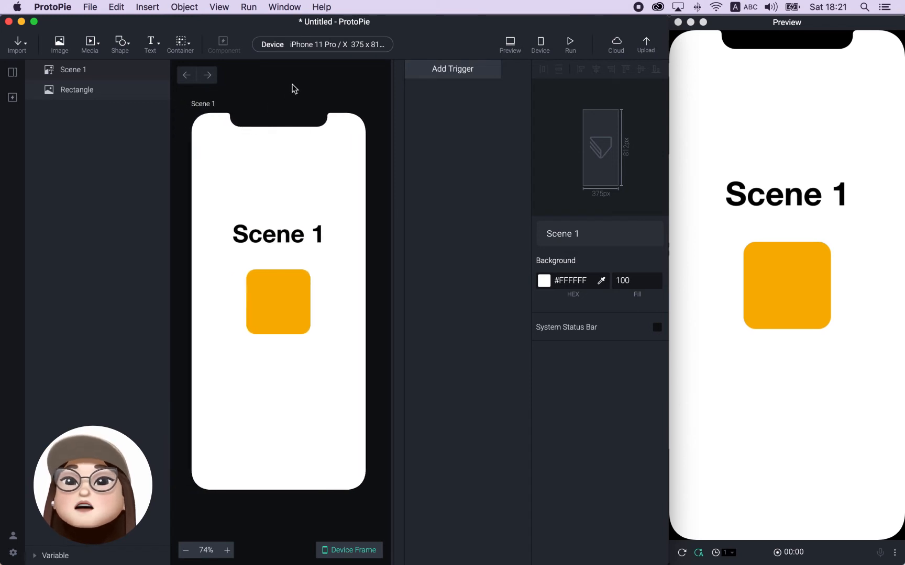
pyautogui.scroll(1, 235, 120)
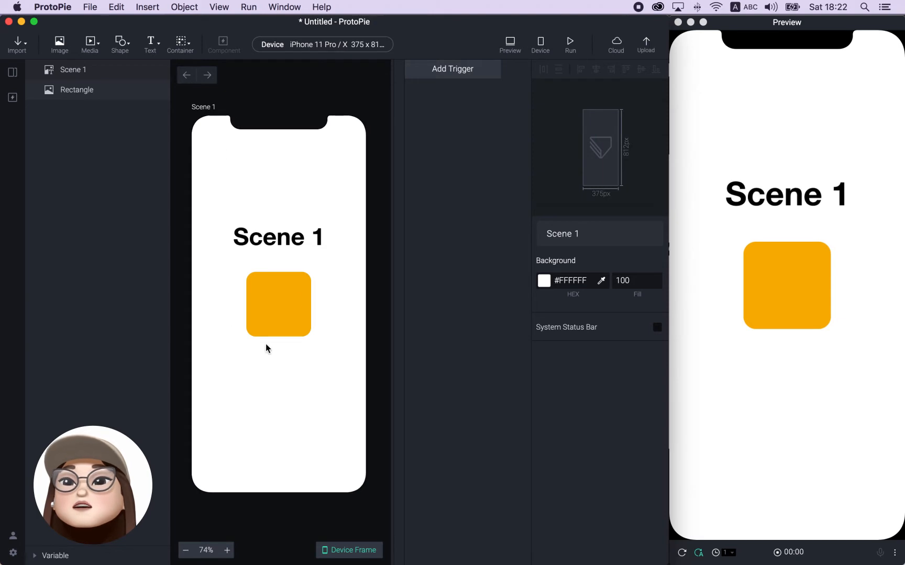
# Select the orange Rectangle layer and review the actions available for it
pyautogui.click(110, 77)
pyautogui.click(101, 98)
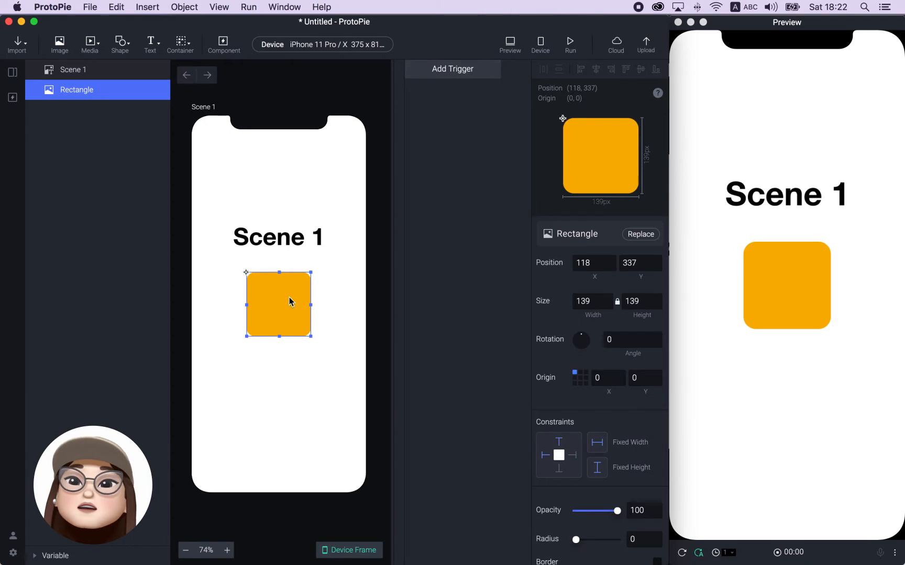
pyautogui.rightClick(117, 89)
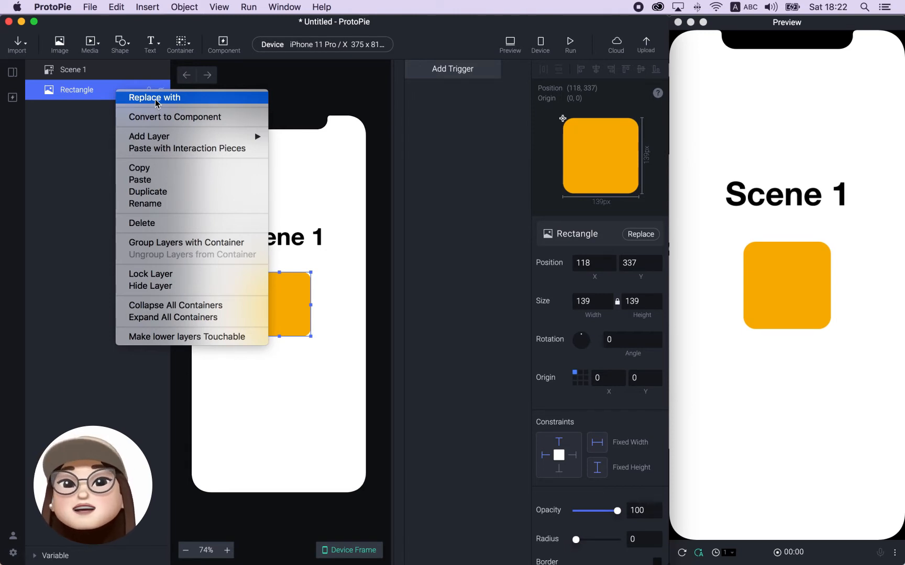
pyautogui.click(328, 124)
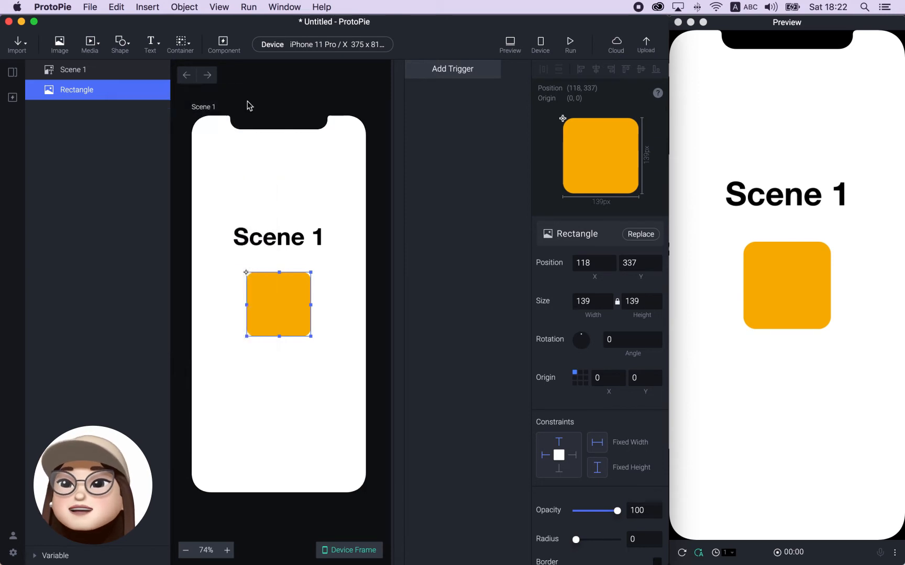
# Convert the Scene 1 title layer from an image to editable text
pyautogui.click(76, 79)
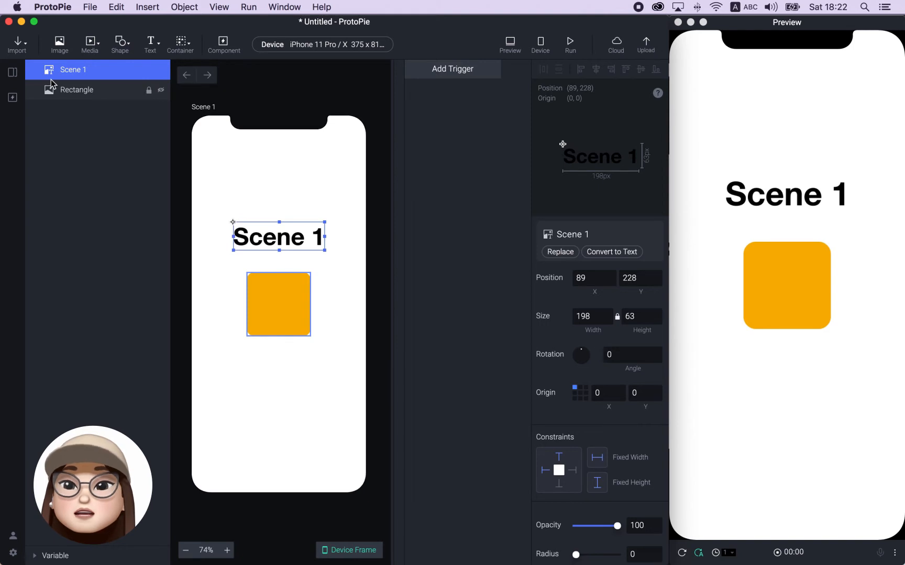
pyautogui.rightClick(67, 72)
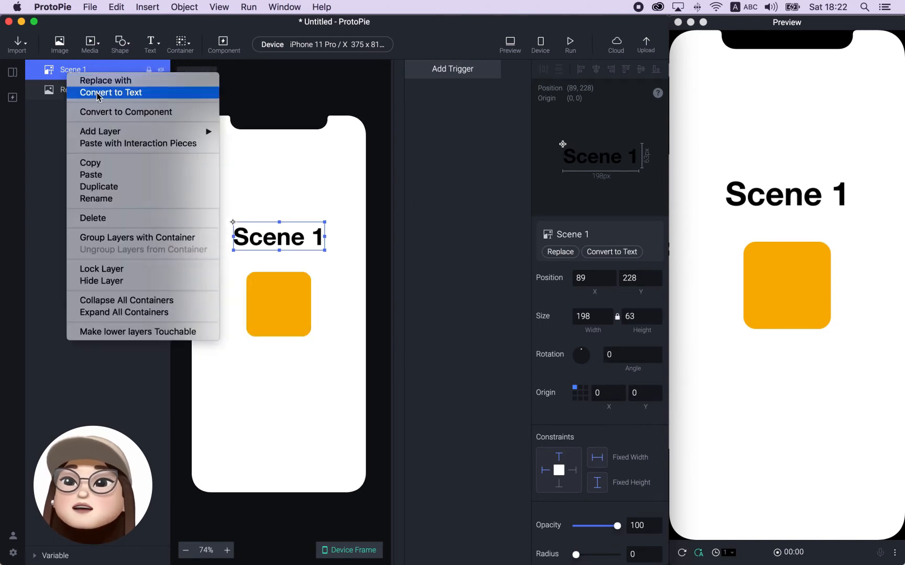
pyautogui.click(57, 78)
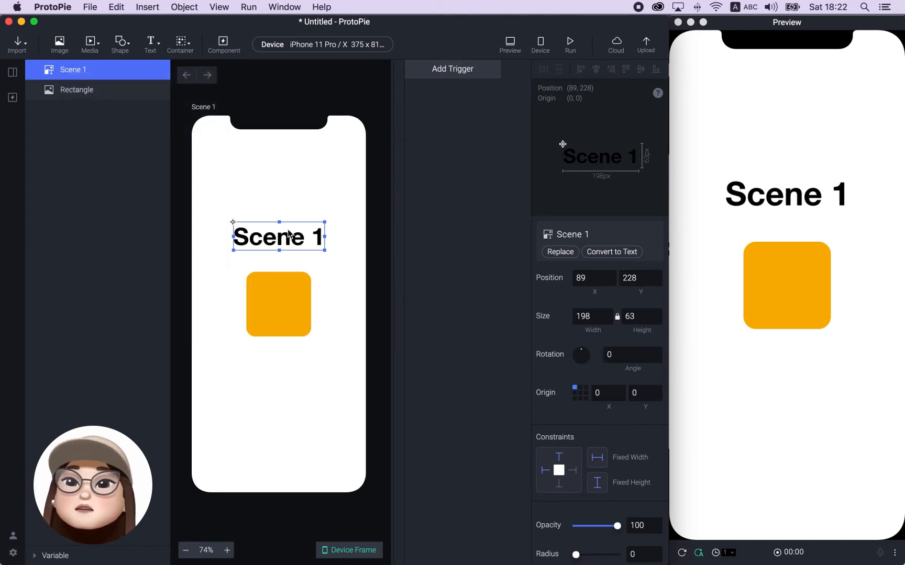
pyautogui.click(283, 253)
pyautogui.click(283, 242)
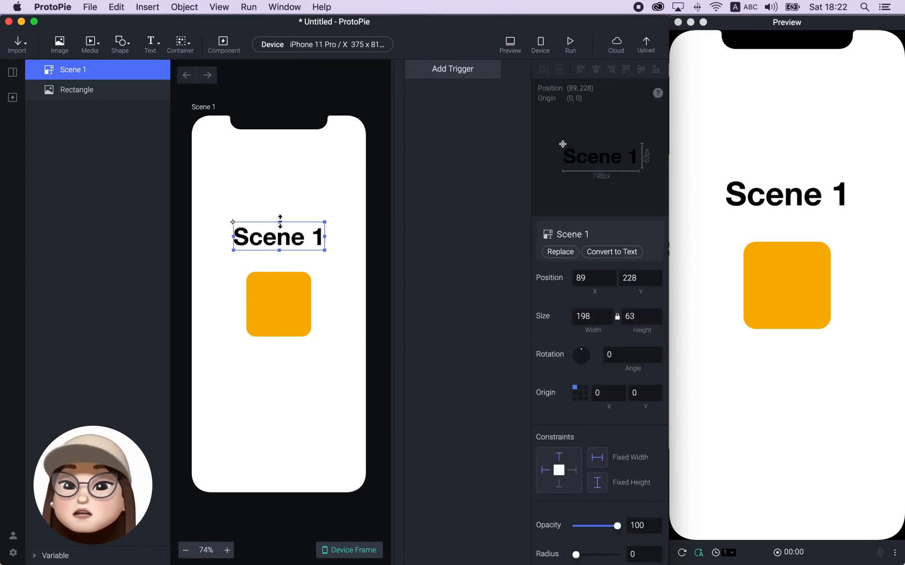
pyautogui.rightClick(70, 72)
pyautogui.click(84, 84)
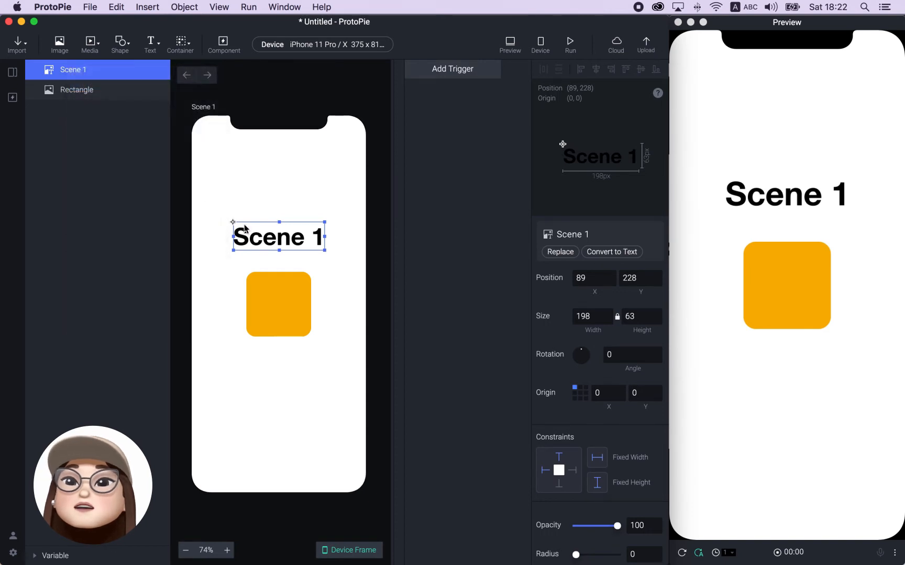
# Change the title text on the canvas to "Scene 0"
pyautogui.doubleClick(283, 245)
pyautogui.click(303, 248)
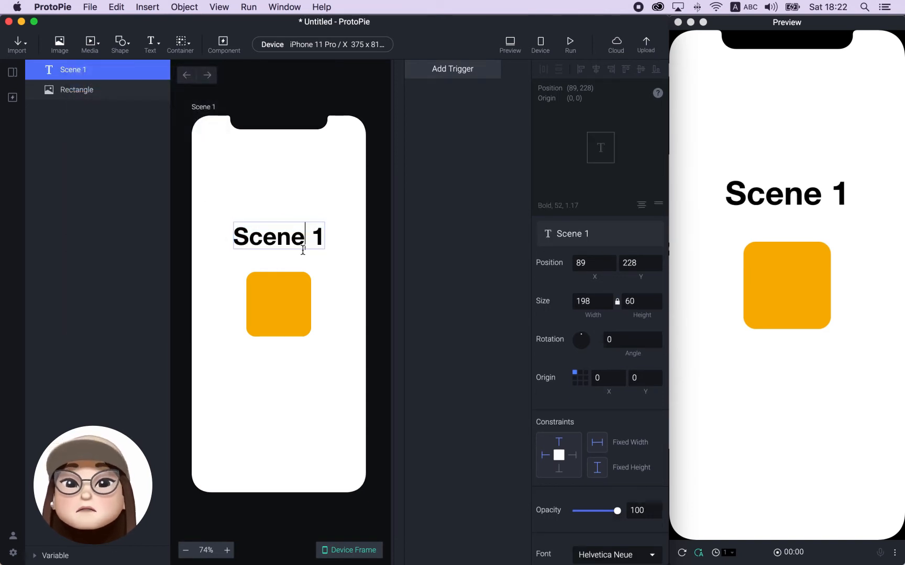
pyautogui.press('Right')
pyautogui.press('Delete')
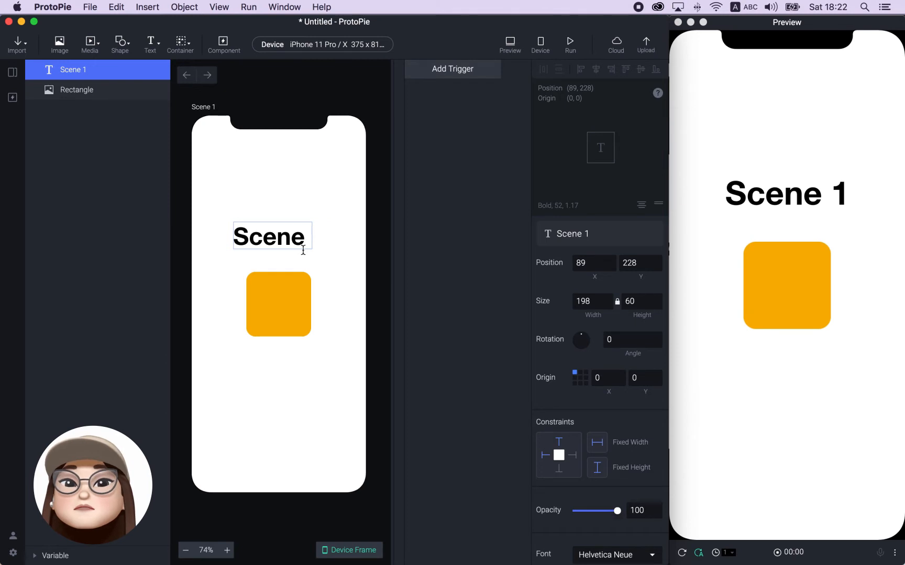
pyautogui.write('0')
pyautogui.click(304, 210)
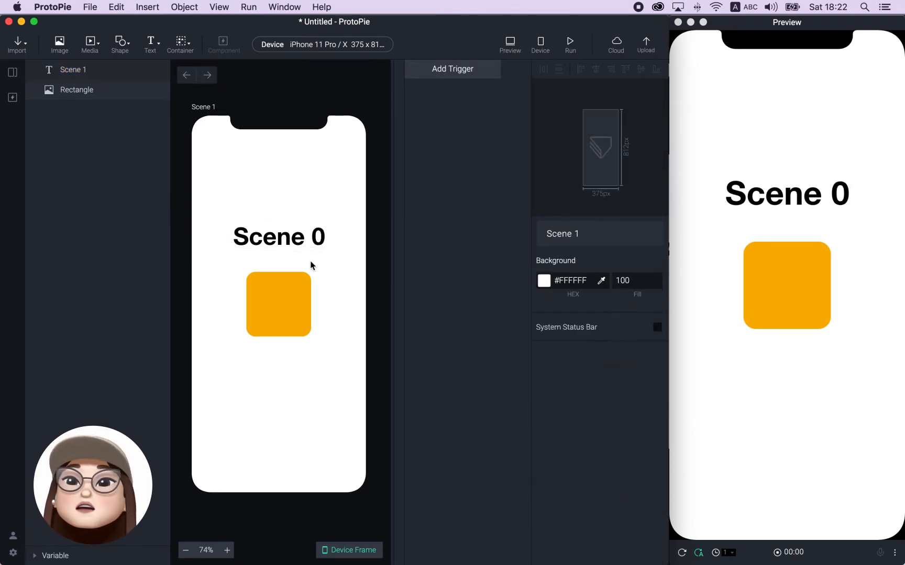
pyautogui.click(294, 249)
pyautogui.click(285, 179)
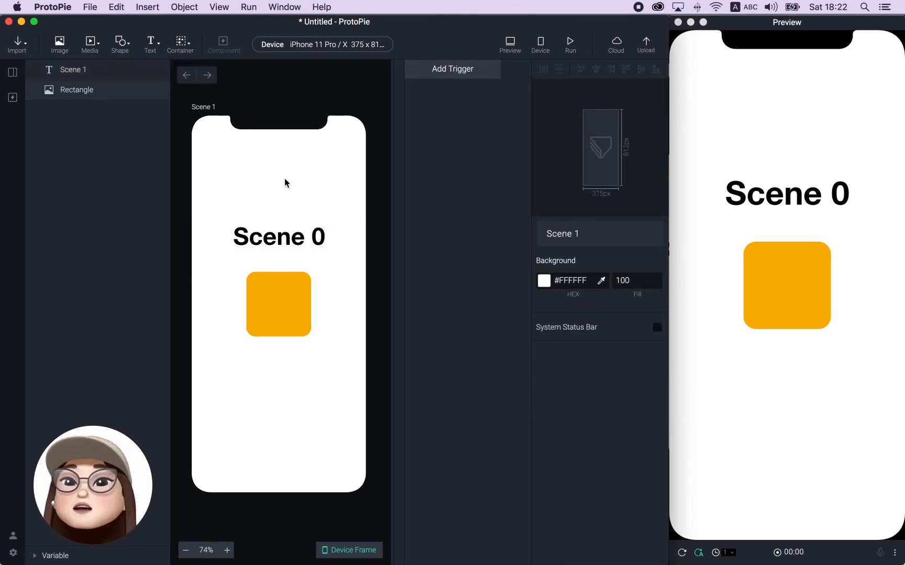
pyautogui.click(282, 237)
pyautogui.click(282, 168)
# Switch to Figma and copy the purple circle in frame 2 as SVG
pyautogui.press('super+Tab')
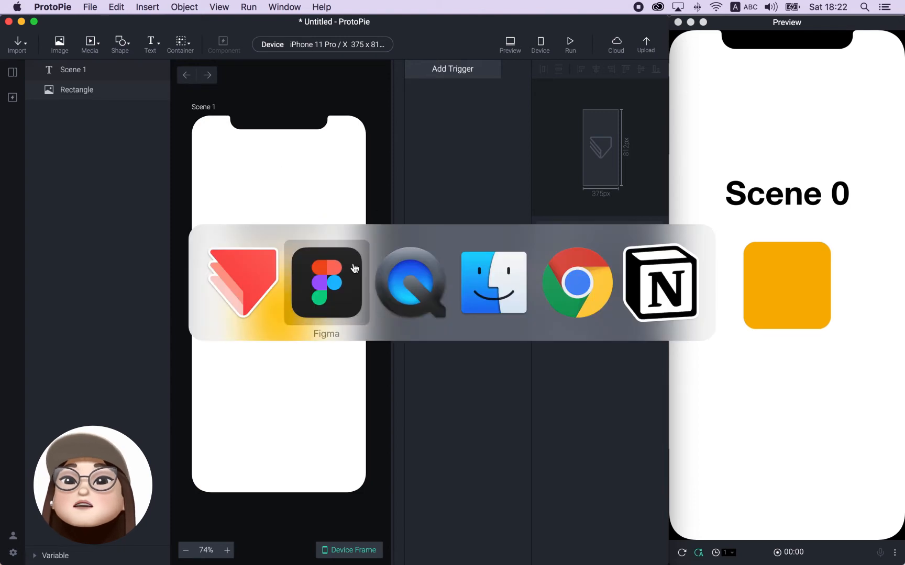
pyautogui.moveTo(508, 42); pyautogui.dragTo(421, 29)
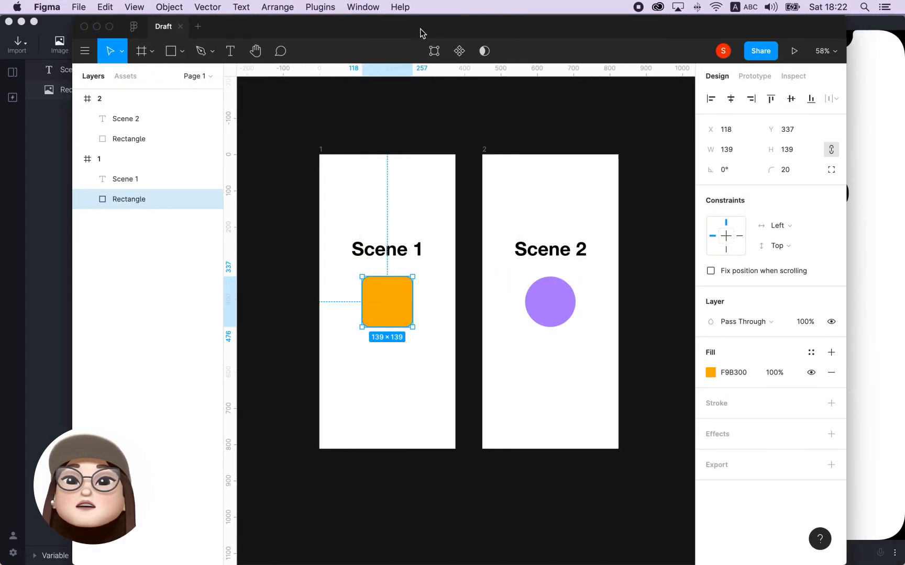
pyautogui.click(441, 147)
pyautogui.hscroll(3, 461, 146)
pyautogui.scroll(2, 476, 257)
pyautogui.click(484, 256)
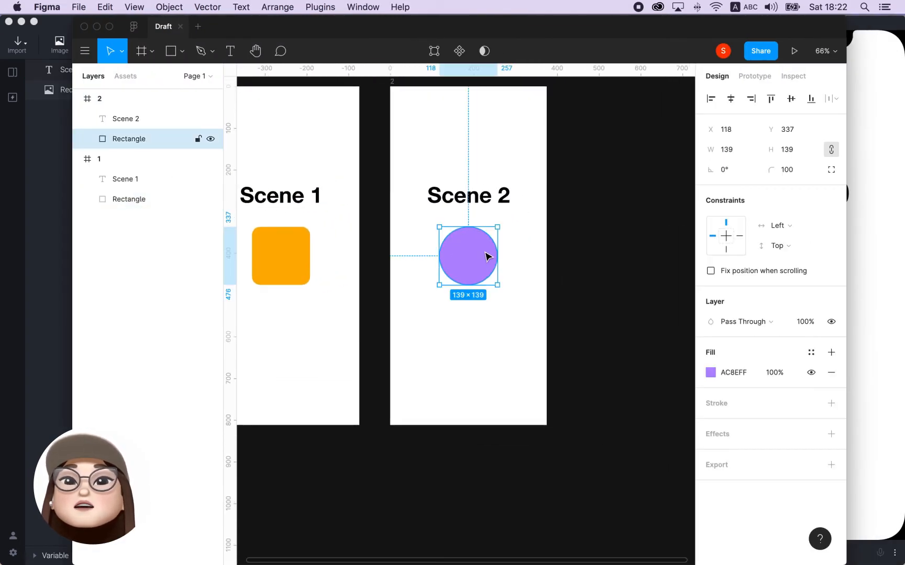
pyautogui.scroll(3, 487, 256)
pyautogui.scroll(2, 488, 257)
pyautogui.rightClick(468, 257)
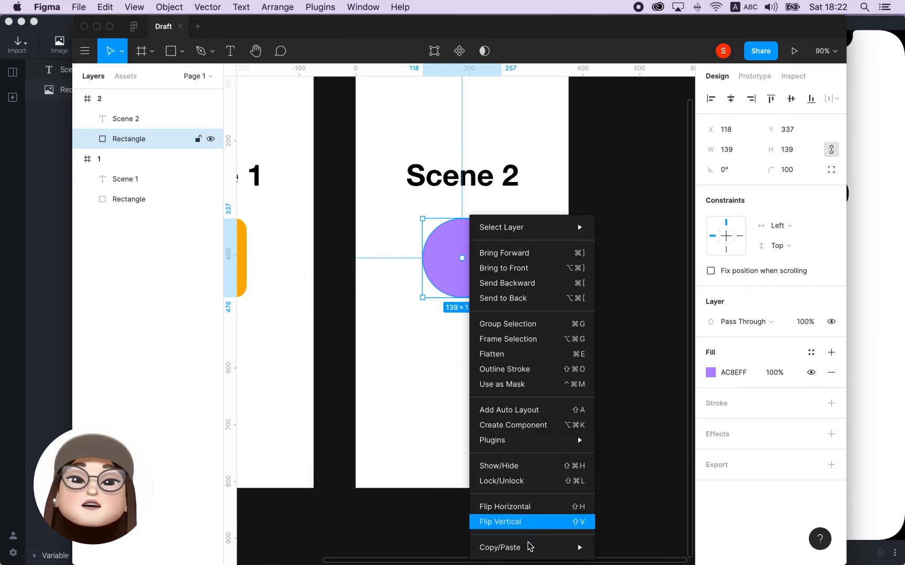
pyautogui.moveTo(516, 548)
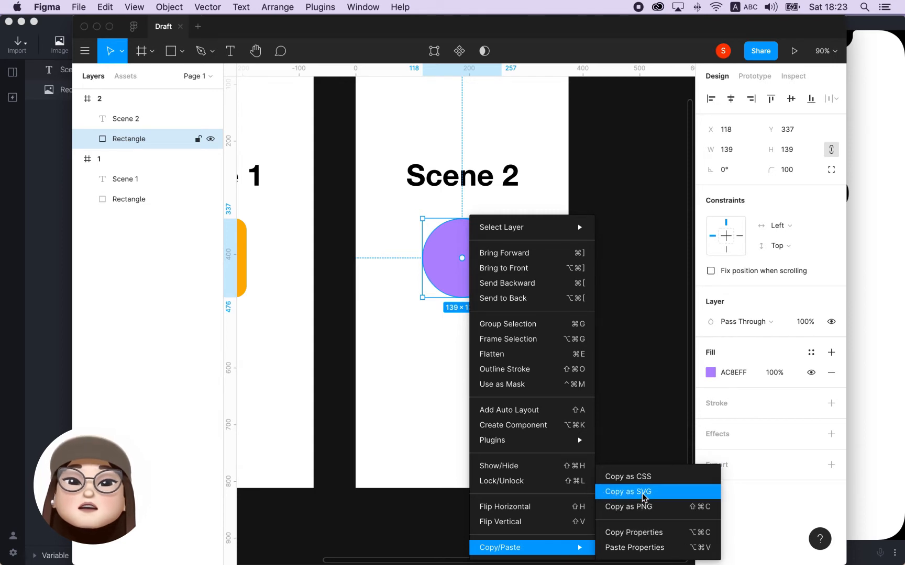
pyautogui.click(678, 495)
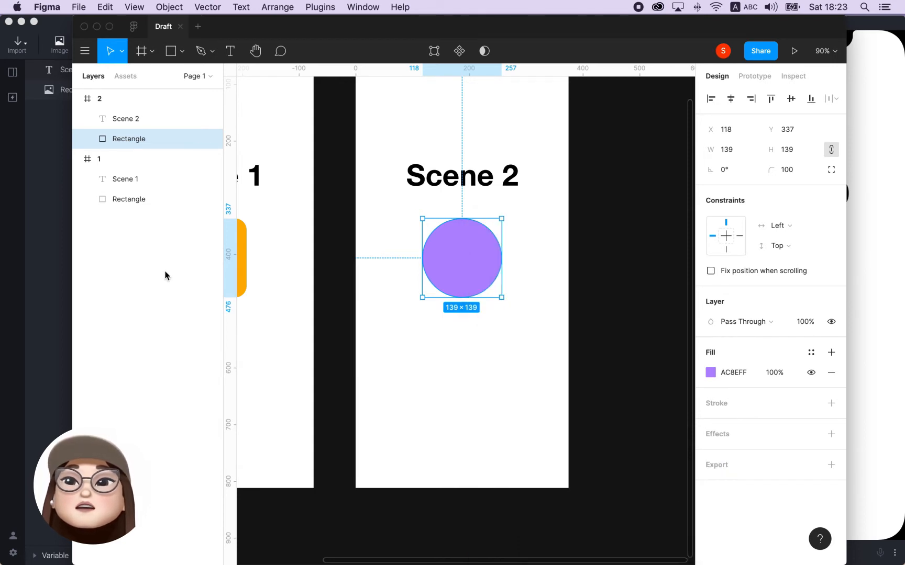
# Switch back to ProtoPie, paste the purple circle into Scene 1 and move it to about X 148, Y 360
pyautogui.click(48, 266)
pyautogui.rightClick(261, 197)
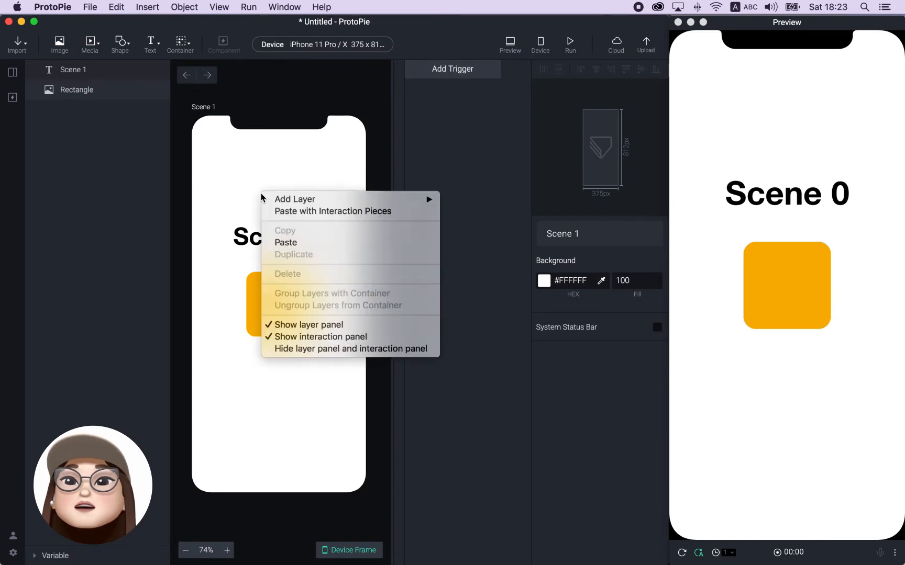
pyautogui.click(288, 242)
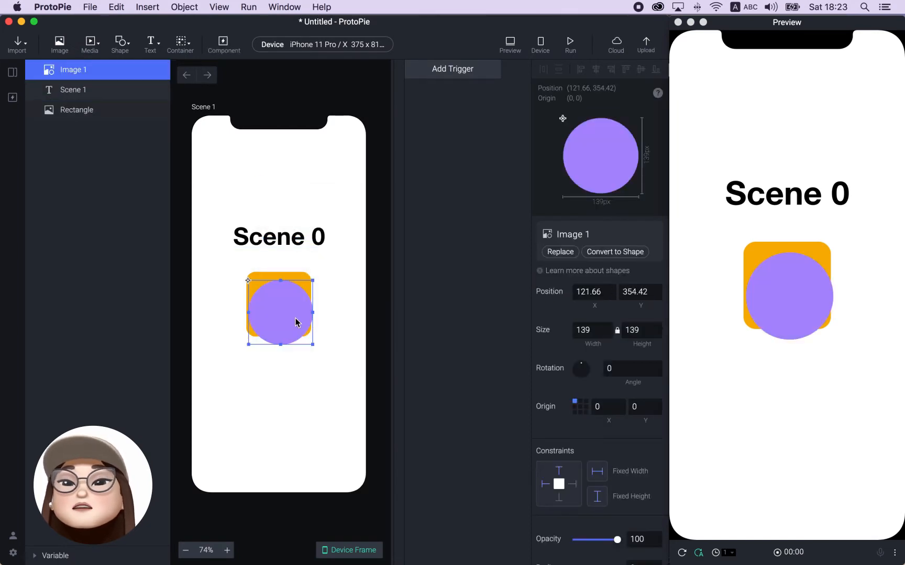
pyautogui.moveTo(288, 348); pyautogui.dragTo(292, 321)
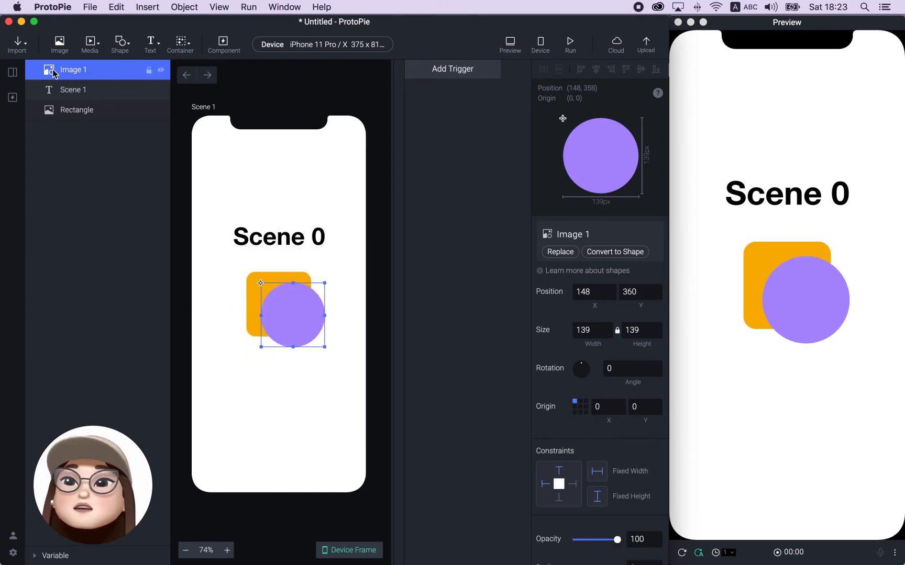
# Convert the pasted circle to a shape layer and set its fill color to #5B32CD
pyautogui.rightClick(72, 75)
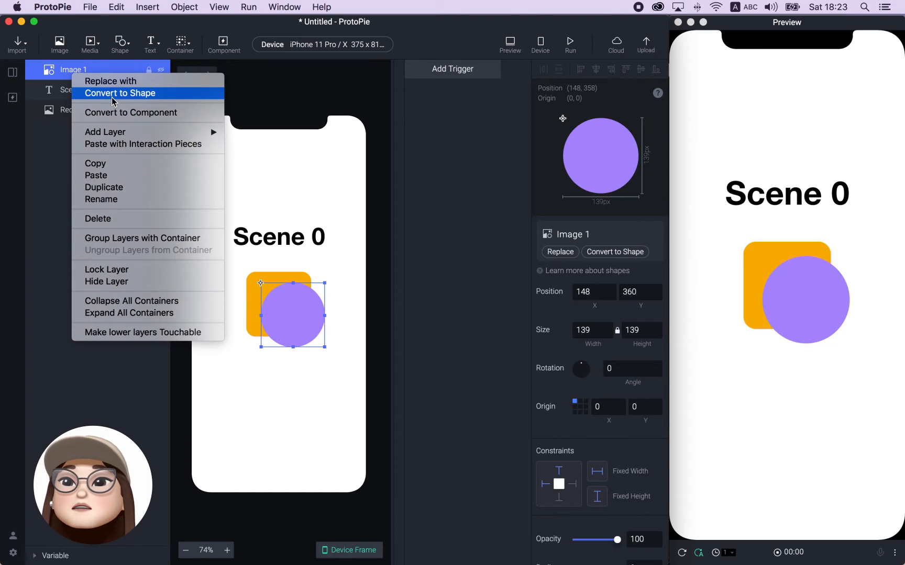
pyautogui.click(121, 97)
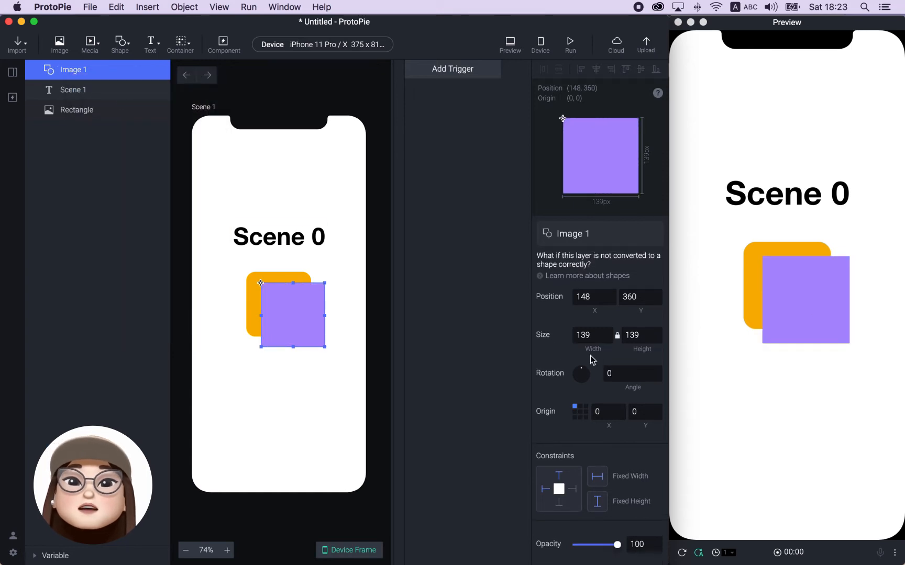
pyautogui.scroll(-4, 590, 356)
pyautogui.click(544, 398)
pyautogui.click(617, 258)
pyautogui.moveTo(617, 259)
pyautogui.mouseDown()
pyautogui.moveTo(626, 207)
pyautogui.moveTo(617, 210)
pyautogui.moveTo(626, 225)
pyautogui.mouseUp()
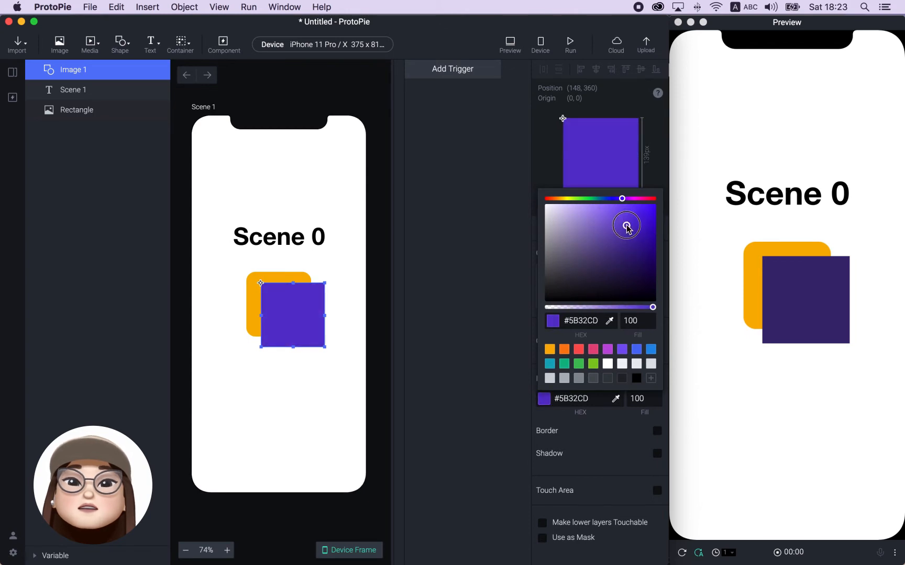
pyautogui.click(614, 436)
pyautogui.scroll(5, 592, 363)
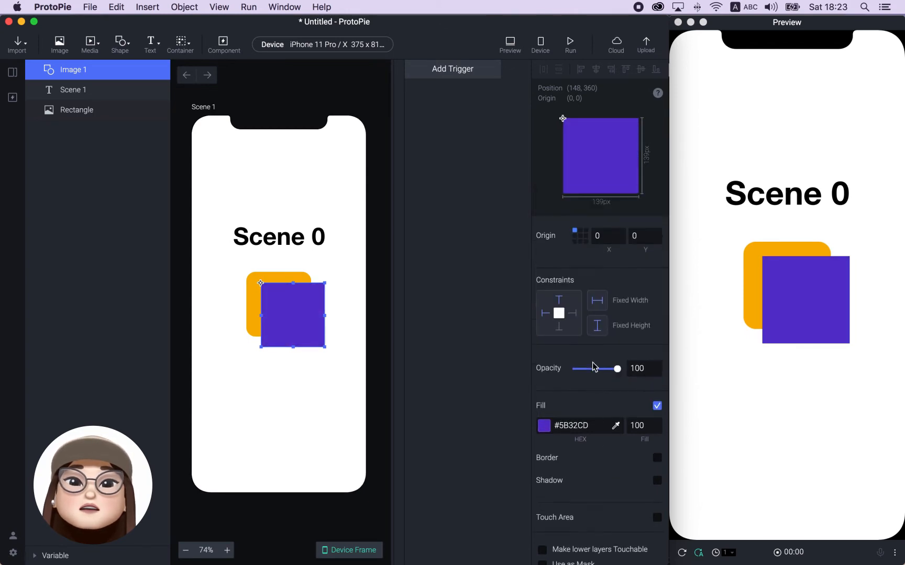
pyautogui.scroll(-5, 595, 366)
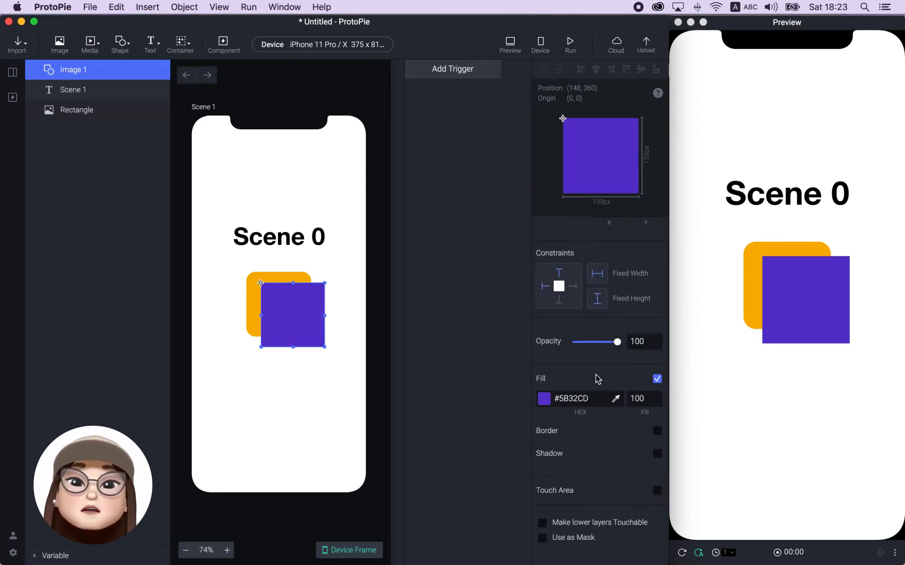
pyautogui.click(341, 373)
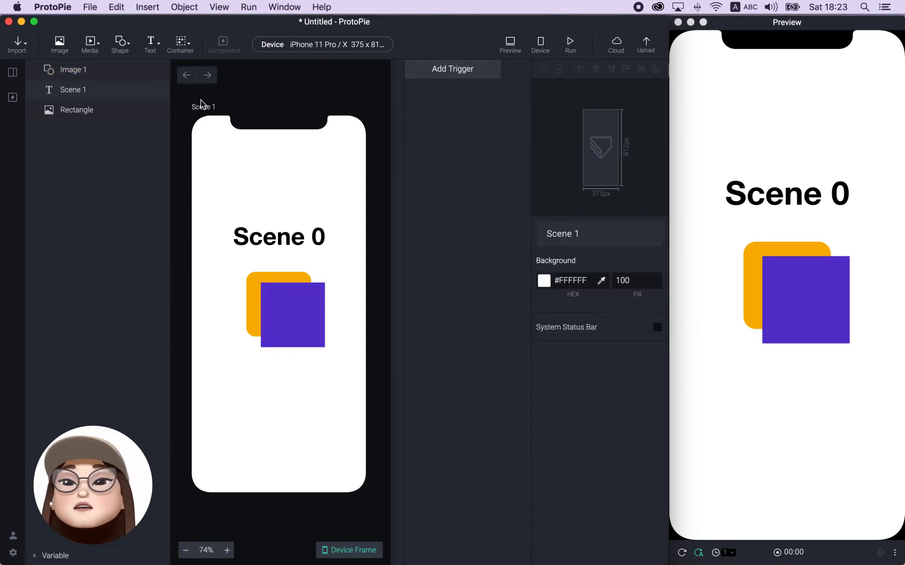
# Delete the Image 1, Scene 1 and Rectangle layers from the scene
pyautogui.click(105, 74)
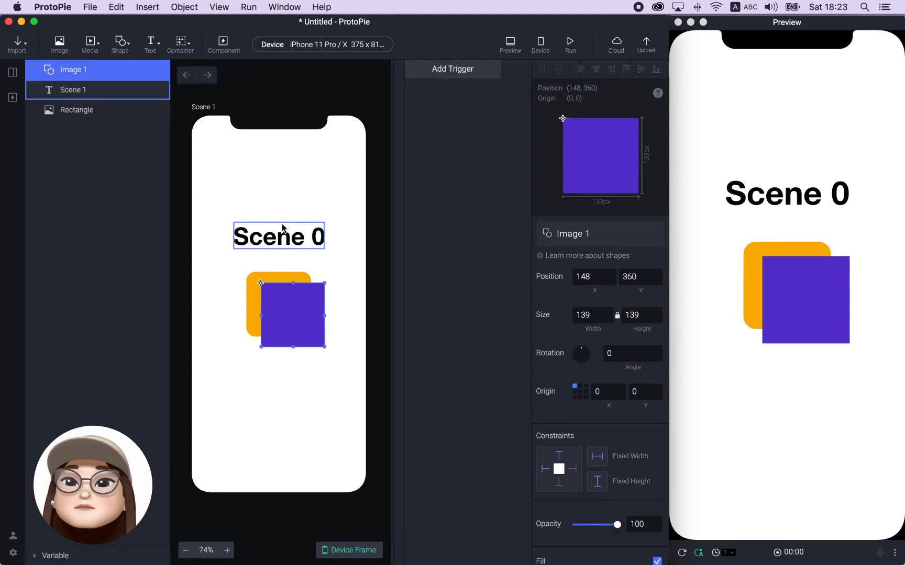
pyautogui.click(265, 172)
pyautogui.moveTo(240, 195); pyautogui.dragTo(334, 358)
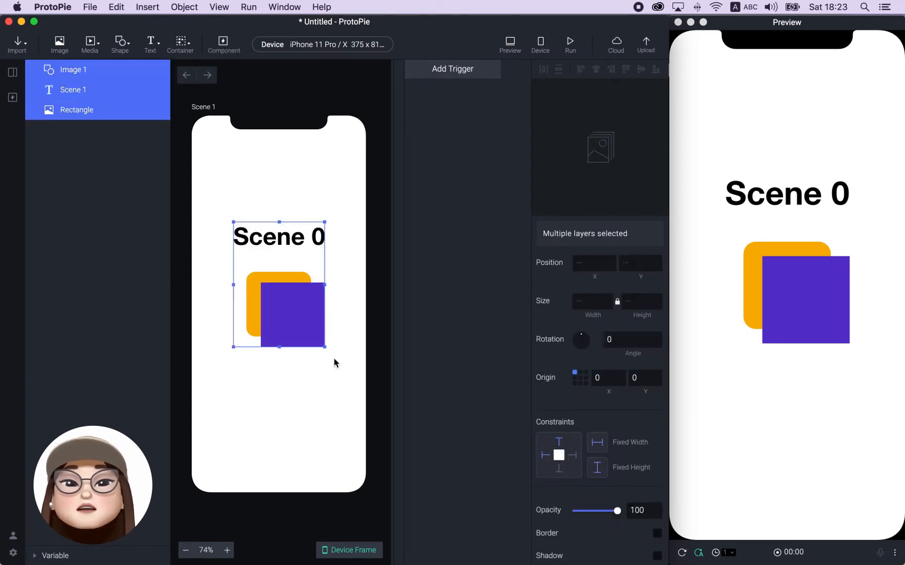
pyautogui.press('BackSpace')
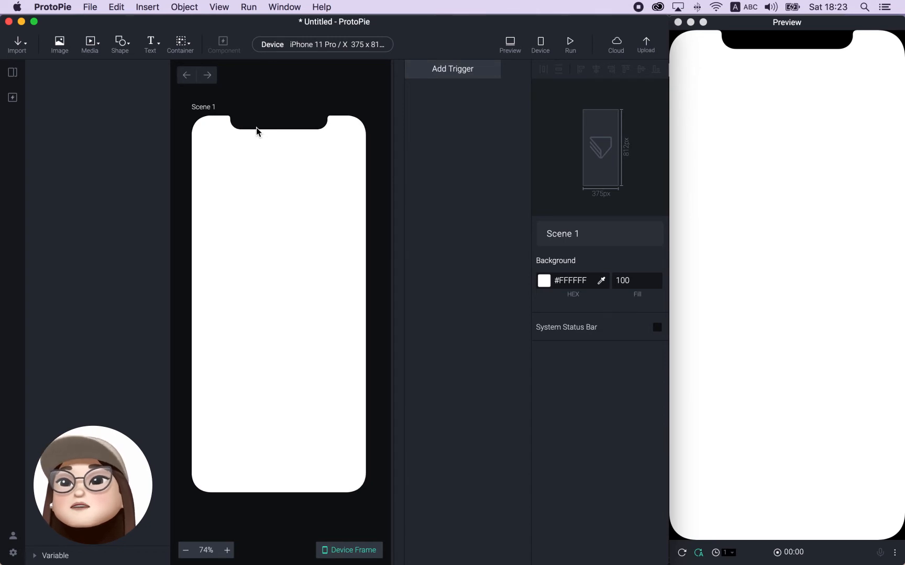
# Insert image.jpg from the Media assets folder as an image layer in Scene 1
pyautogui.click(67, 49)
pyautogui.click(219, 147)
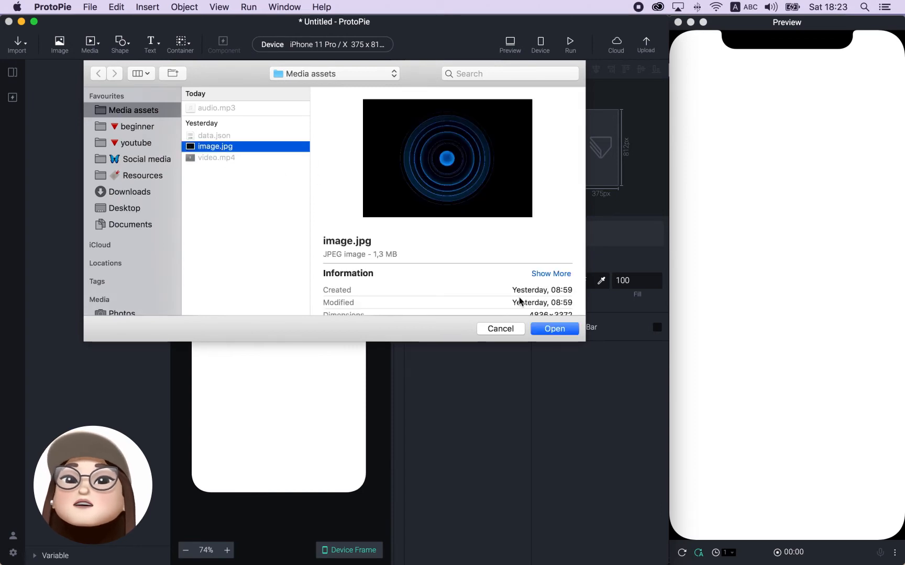
pyautogui.click(551, 329)
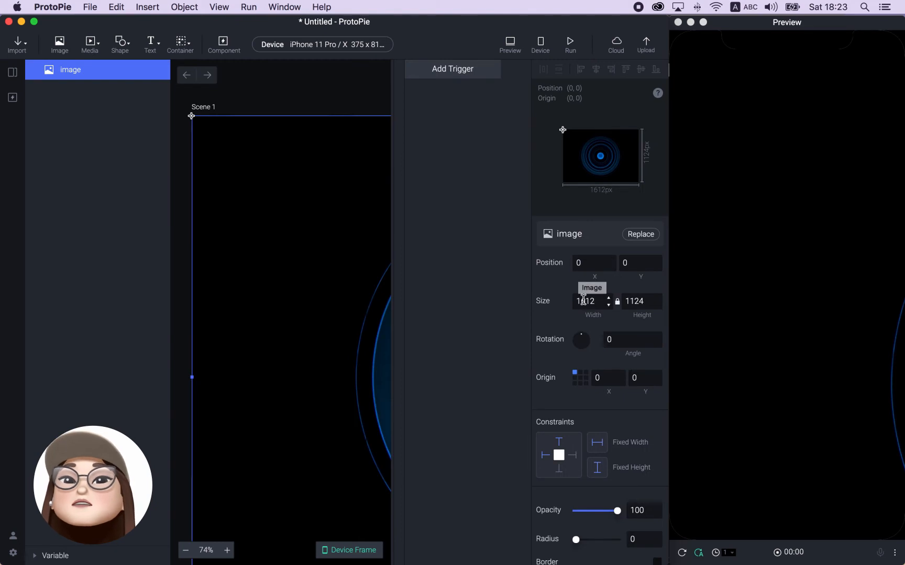
# Set the image's width to 250 with the proportions locked and move it to about X 73, Y 118
pyautogui.moveTo(582, 302); pyautogui.dragTo(562, 299)
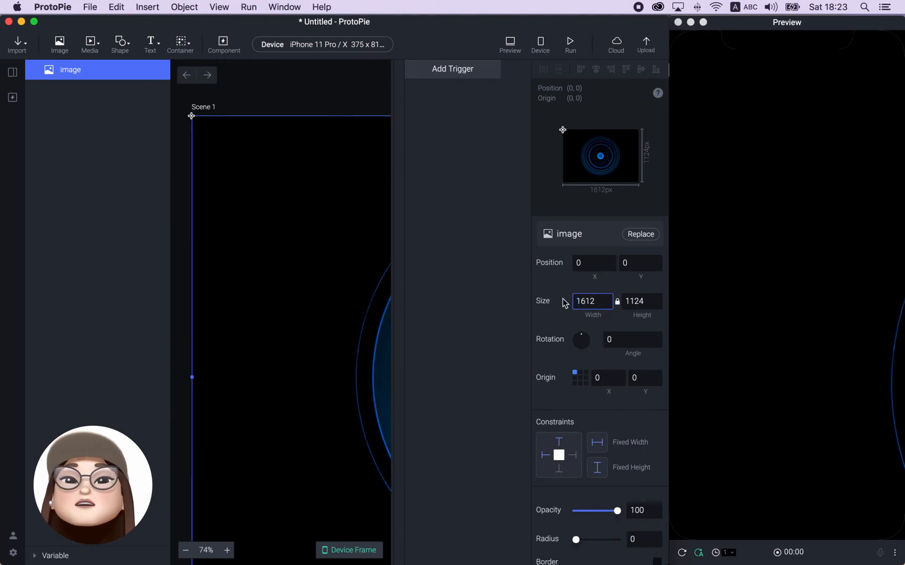
pyautogui.press('Return')
pyautogui.moveTo(238, 143); pyautogui.dragTo(310, 225)
# Try the image's replace option, and move the image down to about X 63, Y 533 in the scene
pyautogui.rightClick(283, 221)
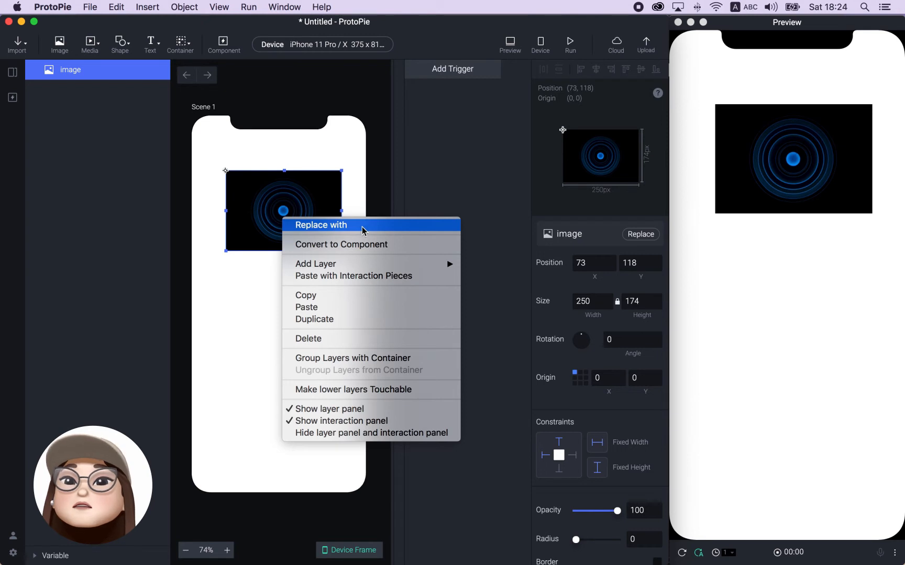
pyautogui.click(379, 224)
pyautogui.click(330, 153)
pyautogui.moveTo(274, 197); pyautogui.dragTo(270, 389)
# Insert video.mp4 from the Media assets folder as a video layer in Scene 1
pyautogui.click(102, 51)
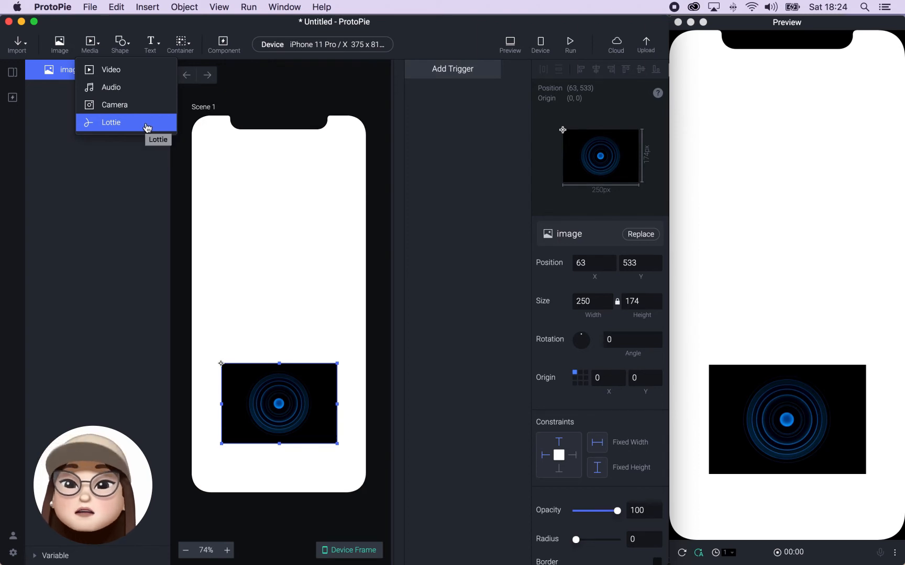
pyautogui.click(142, 71)
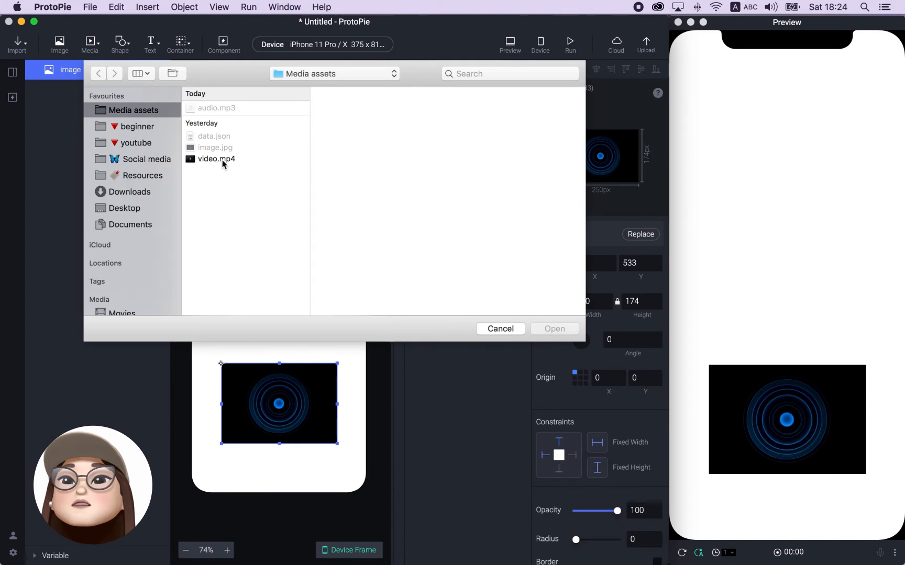
pyautogui.click(222, 160)
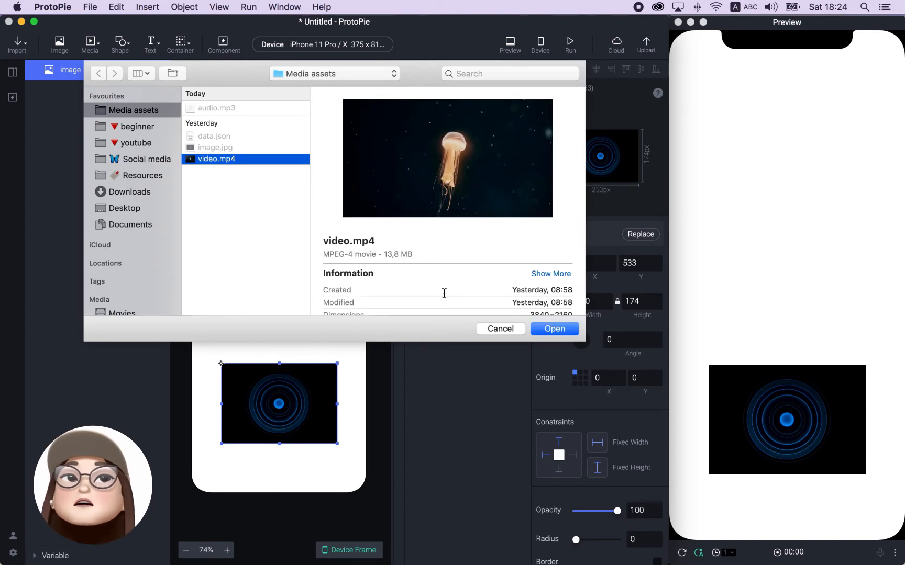
pyautogui.click(548, 331)
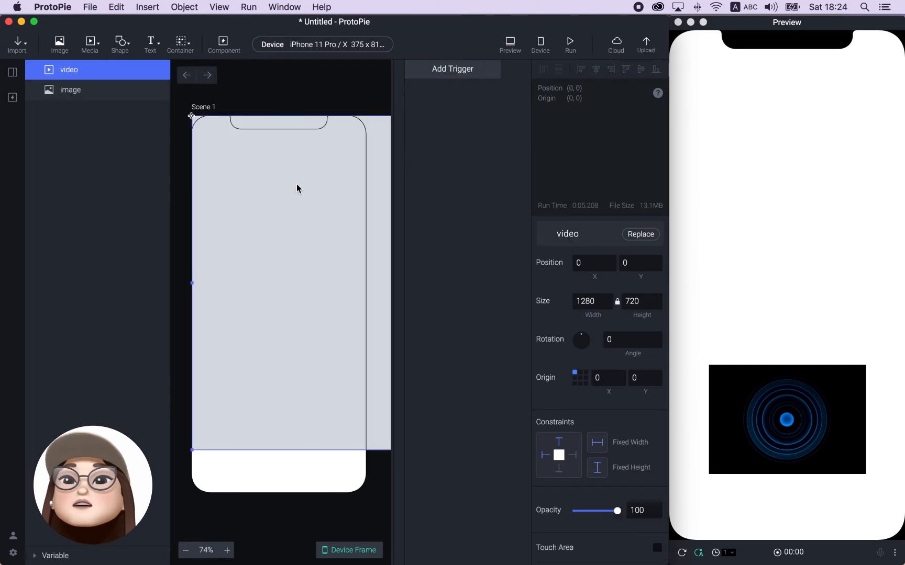
# Set the video layer's width to 280 with proportions locked and move it above the image to about X 48, Y 327
pyautogui.doubleClick(580, 300)
pyautogui.write('280')
pyautogui.press('Return')
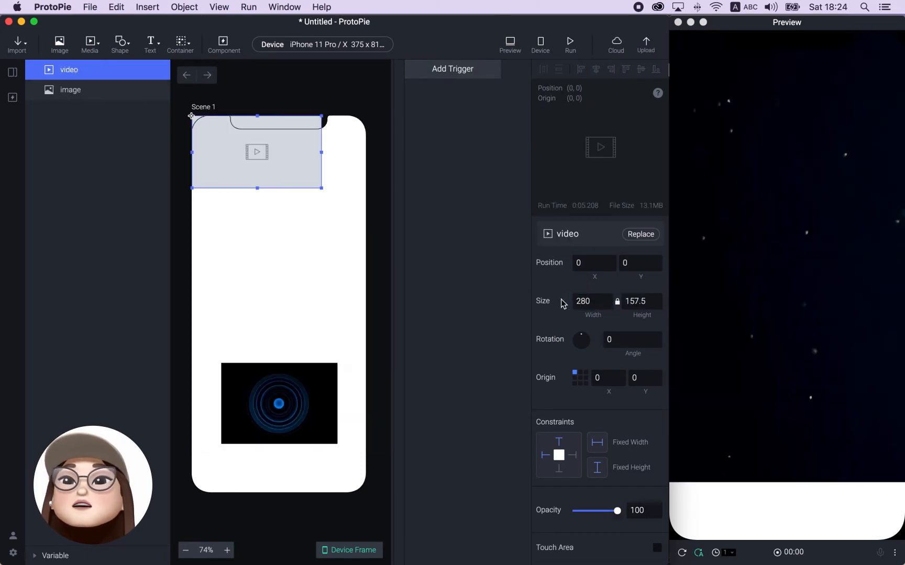
pyautogui.moveTo(291, 142); pyautogui.dragTo(276, 296)
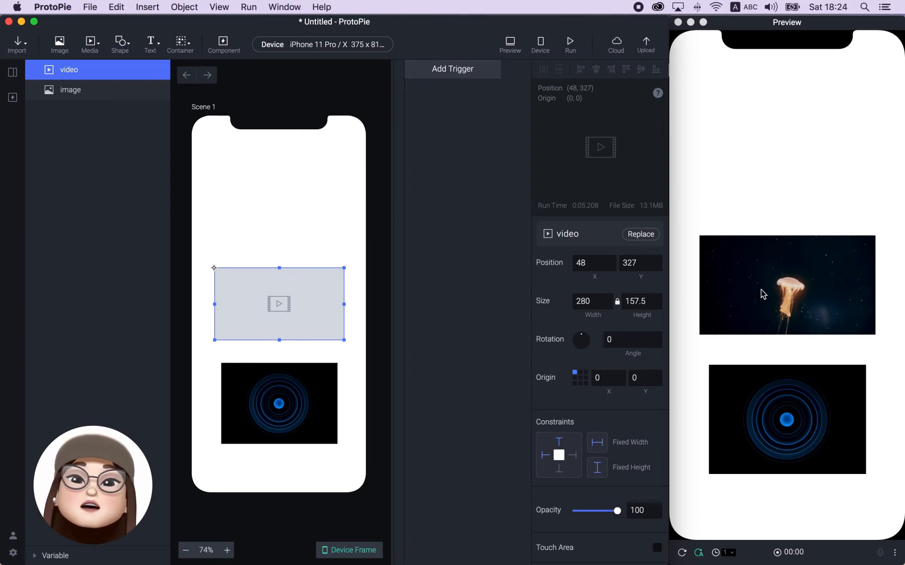
# Examine the video layer's properties down to its automatic playback and looping options
pyautogui.scroll(-2, 282, 304)
pyautogui.scroll(2, 282, 304)
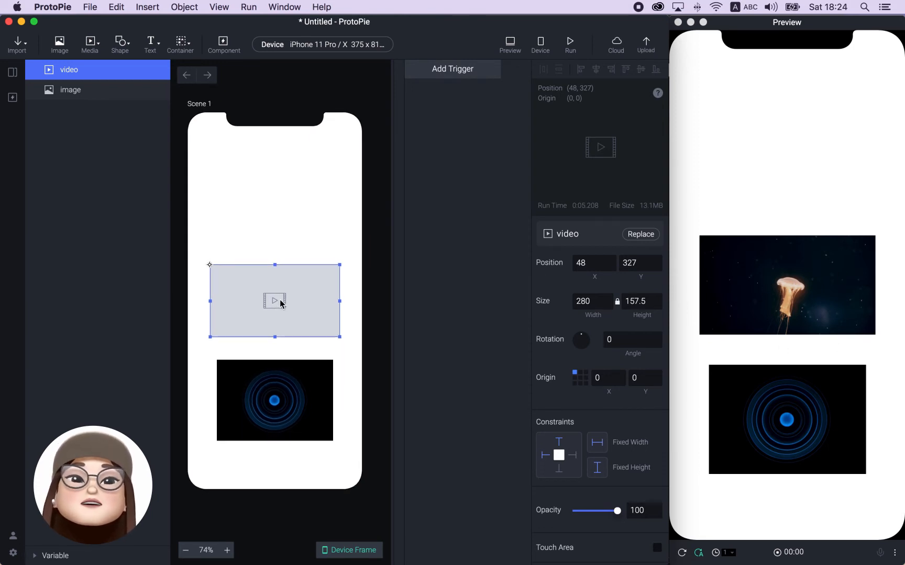
pyautogui.click(332, 242)
pyautogui.click(269, 302)
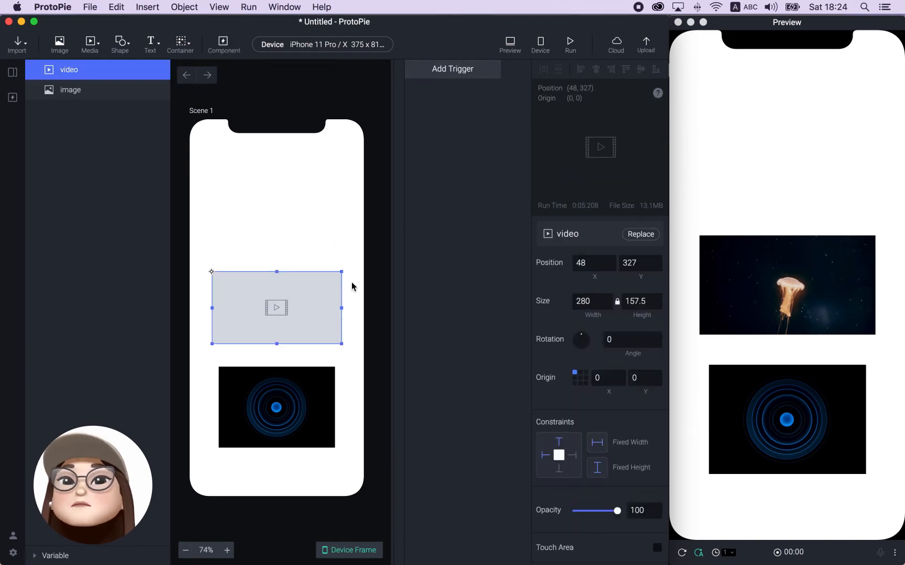
pyautogui.scroll(-3, 556, 329)
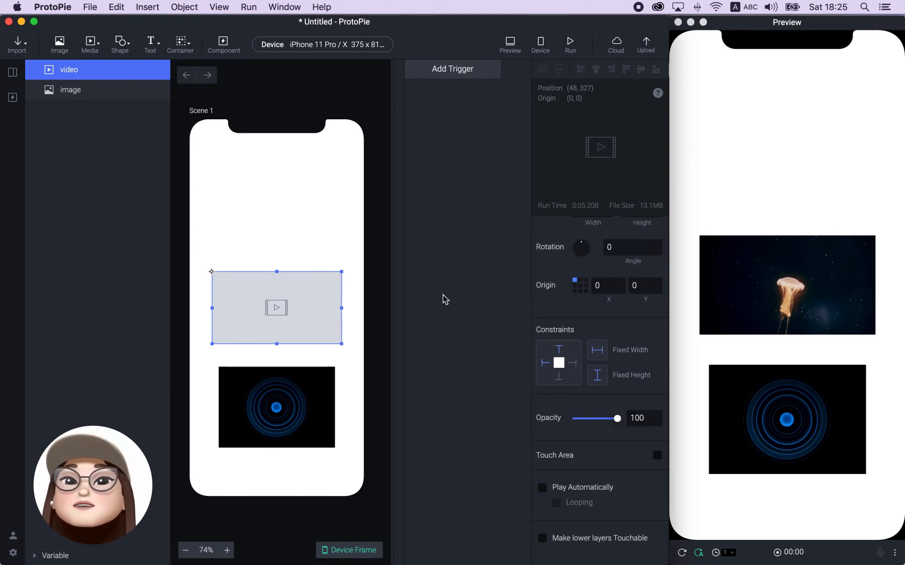
# Insert audio.mp3 from the Media assets folder and place the audio layer above the video at about X 63, Y 251
pyautogui.click(293, 222)
pyautogui.click(94, 44)
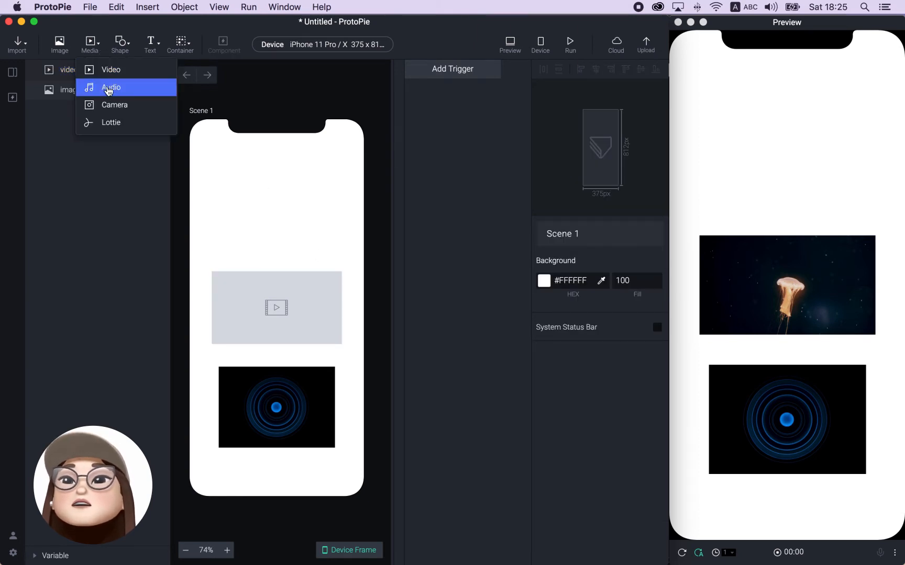
pyautogui.click(130, 90)
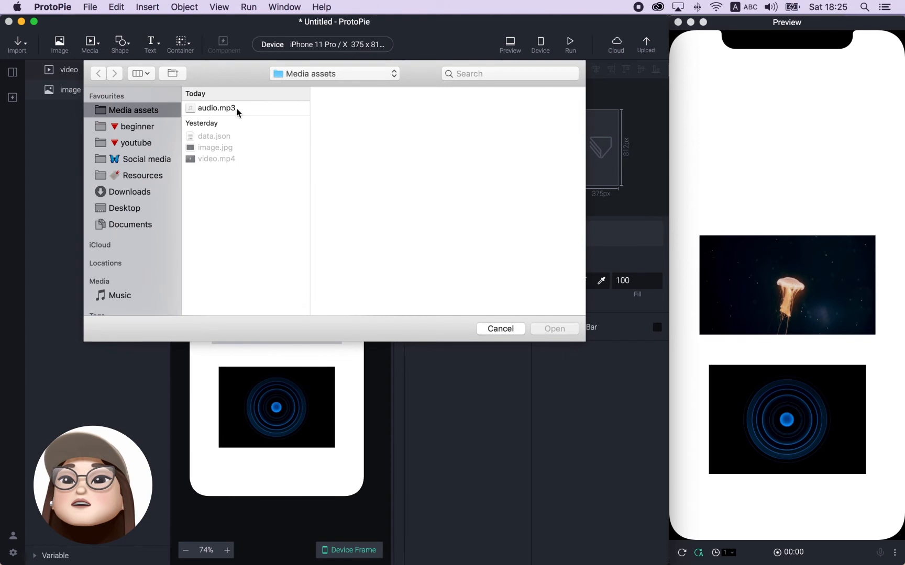
pyautogui.click(221, 110)
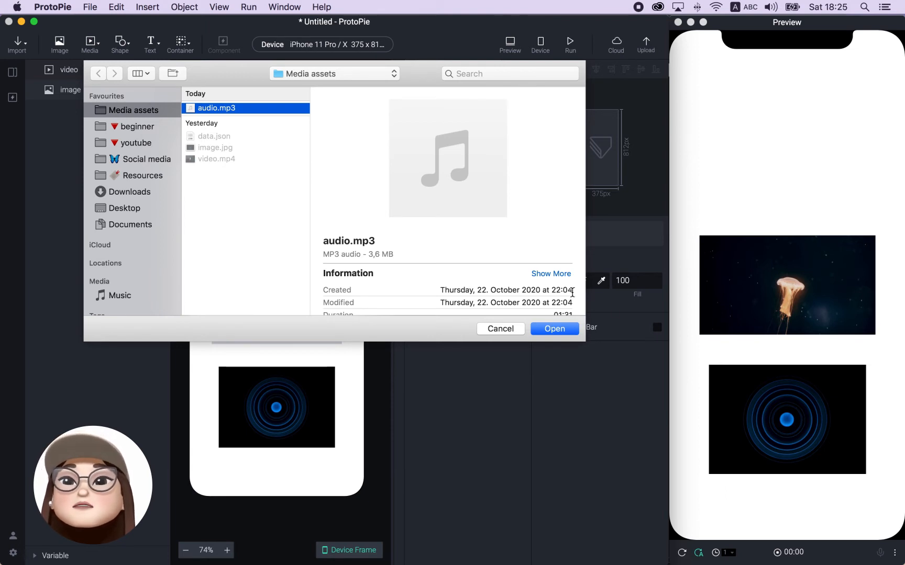
pyautogui.click(562, 334)
pyautogui.moveTo(197, 131); pyautogui.dragTo(232, 251)
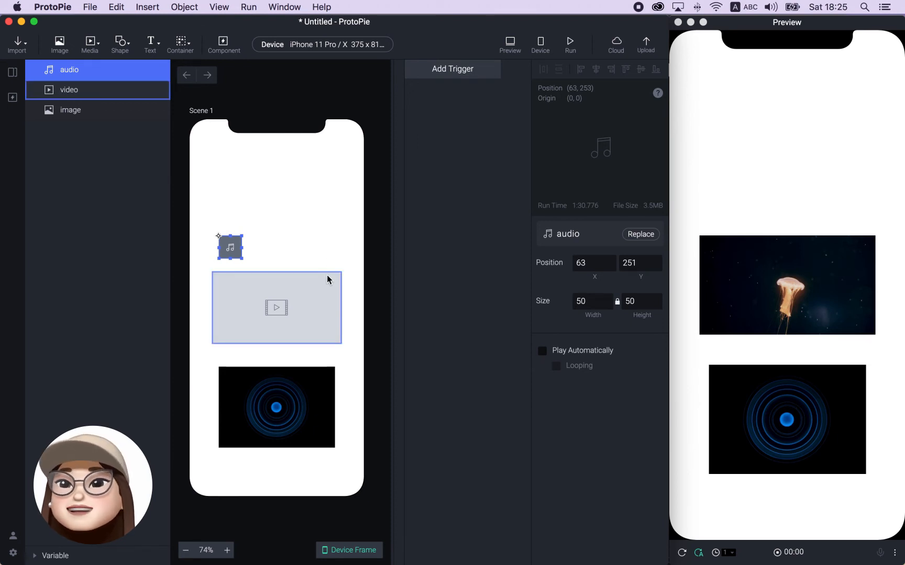
# Insert data.json from the Media assets folder as a Lottie layer and move it to about X 38, Y 65
pyautogui.click(270, 200)
pyautogui.click(93, 40)
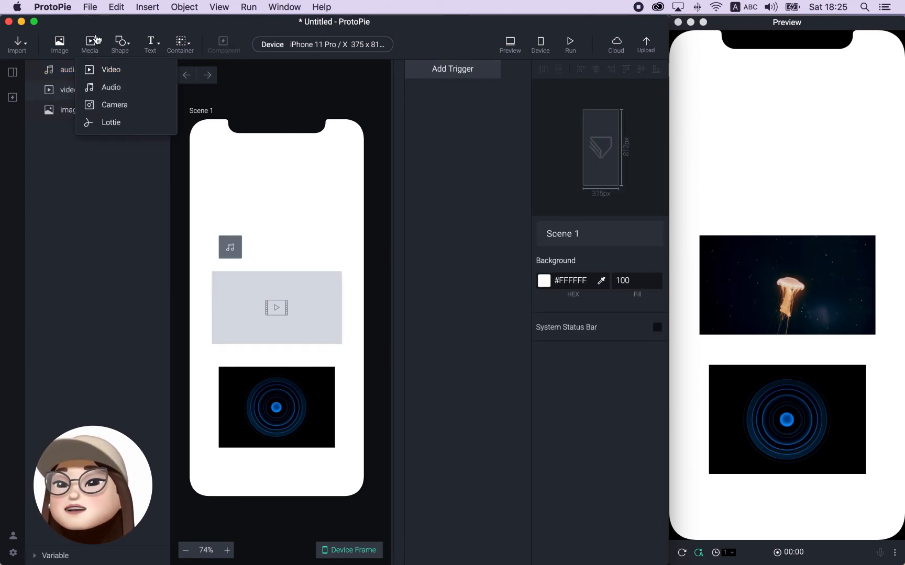
pyautogui.click(101, 122)
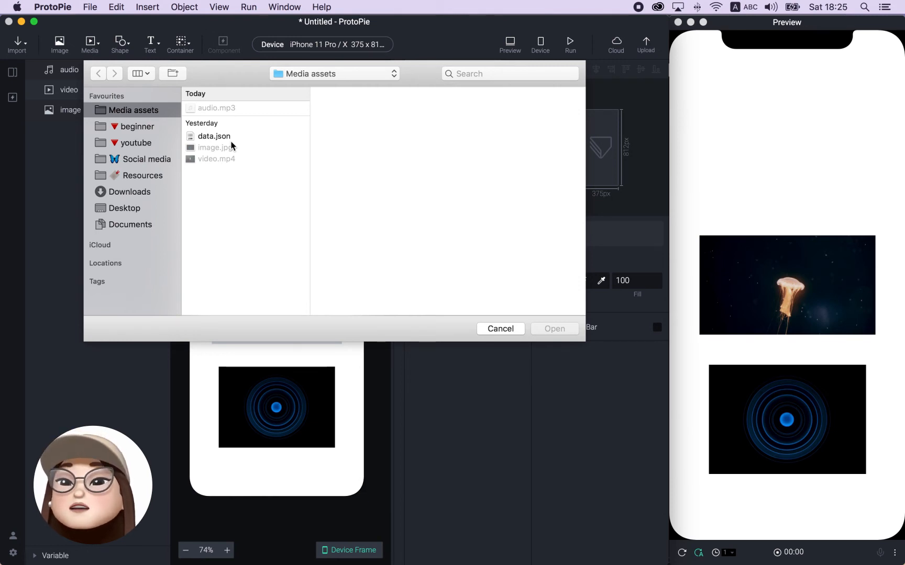
pyautogui.click(215, 136)
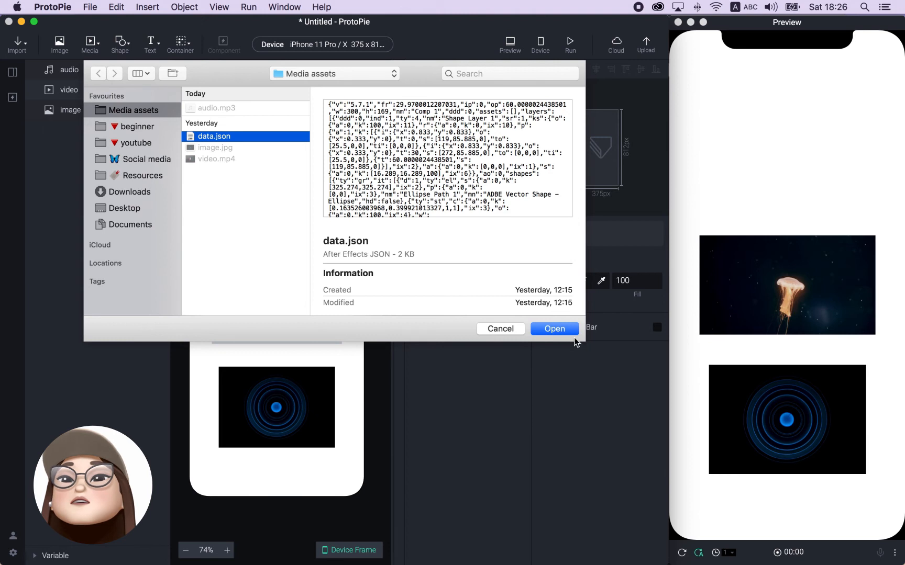
pyautogui.click(555, 329)
pyautogui.moveTo(248, 154); pyautogui.dragTo(267, 187)
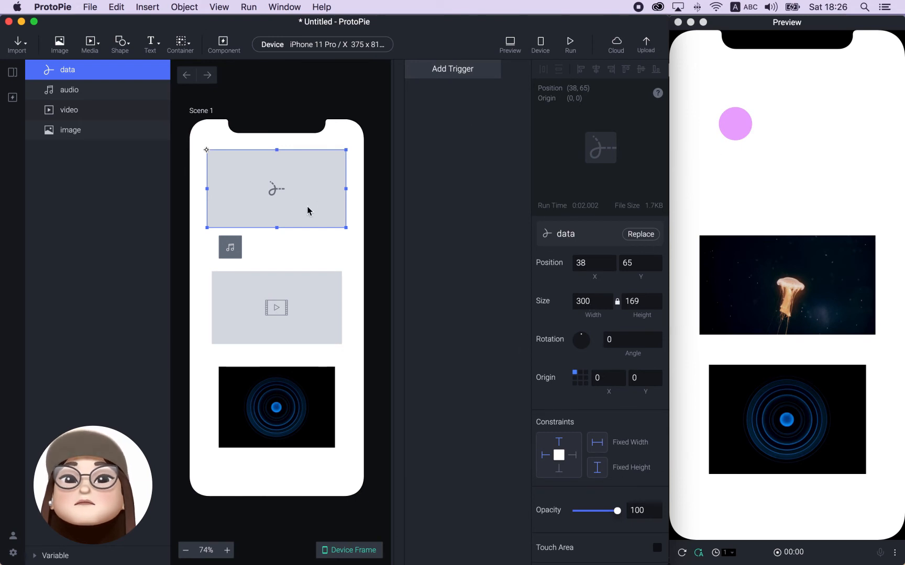
# Turn on Play Automatically for the Lottie layer, and try its Looping option before switching looping back off
pyautogui.scroll(-4, 559, 303)
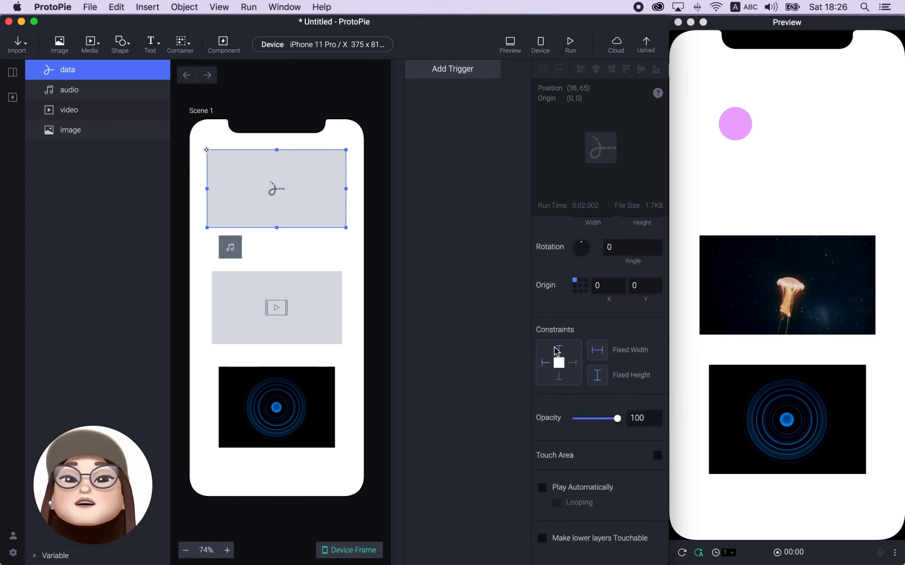
pyautogui.click(543, 488)
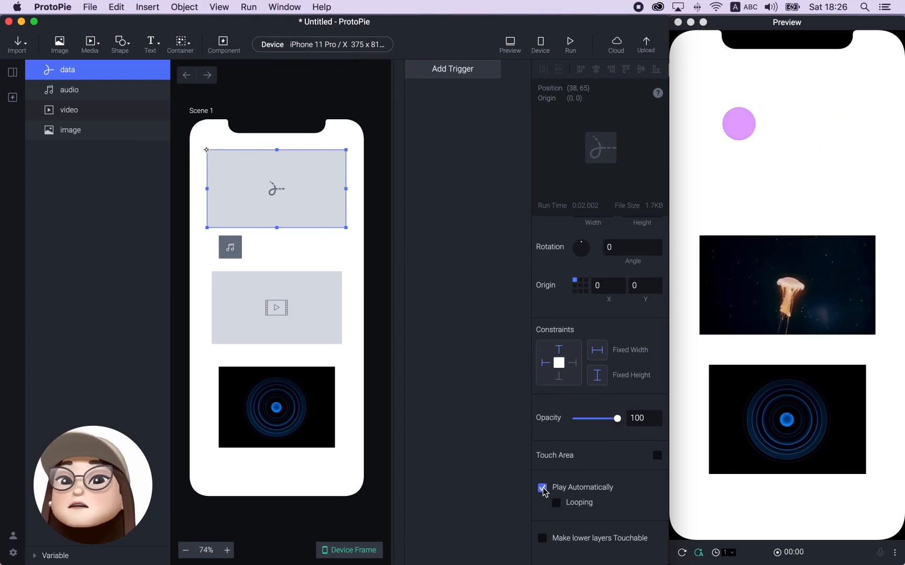
pyautogui.click(557, 503)
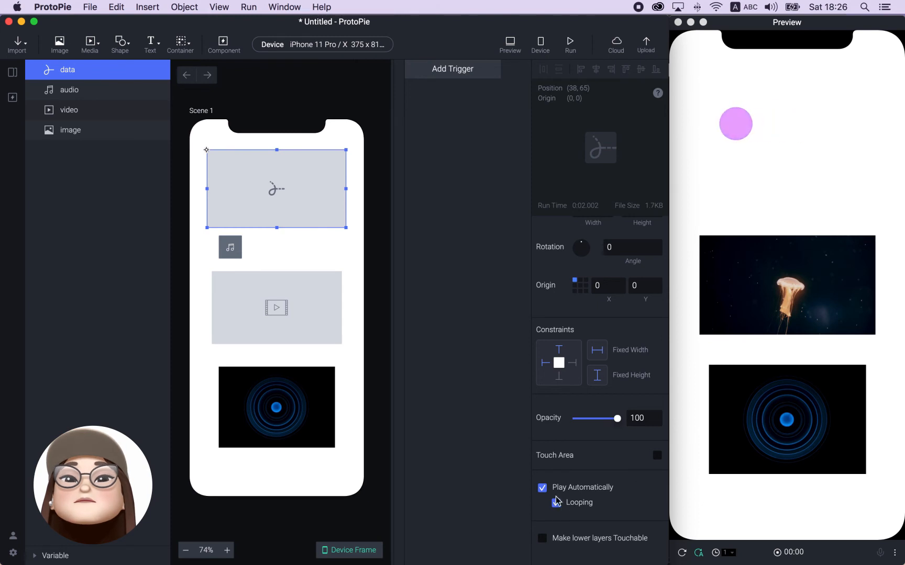
pyautogui.click(556, 504)
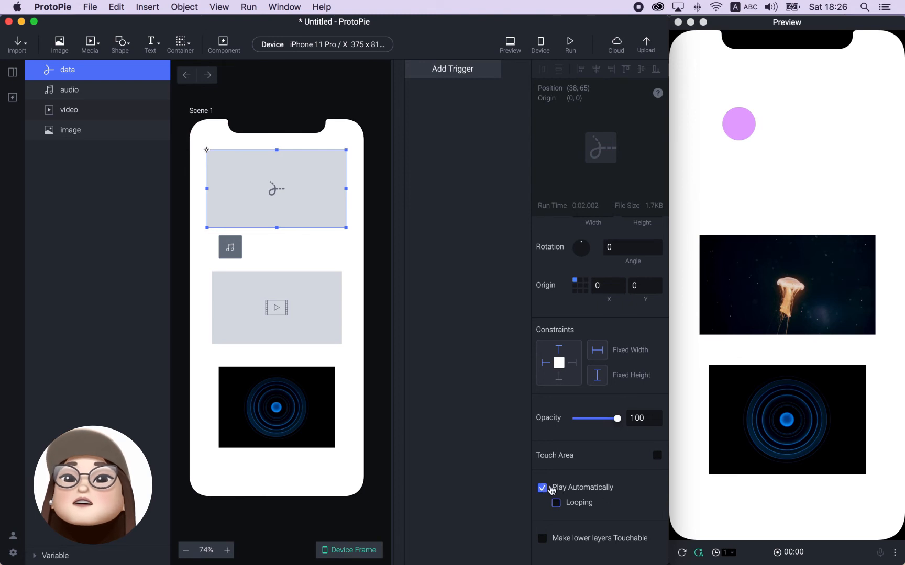
pyautogui.click(308, 101)
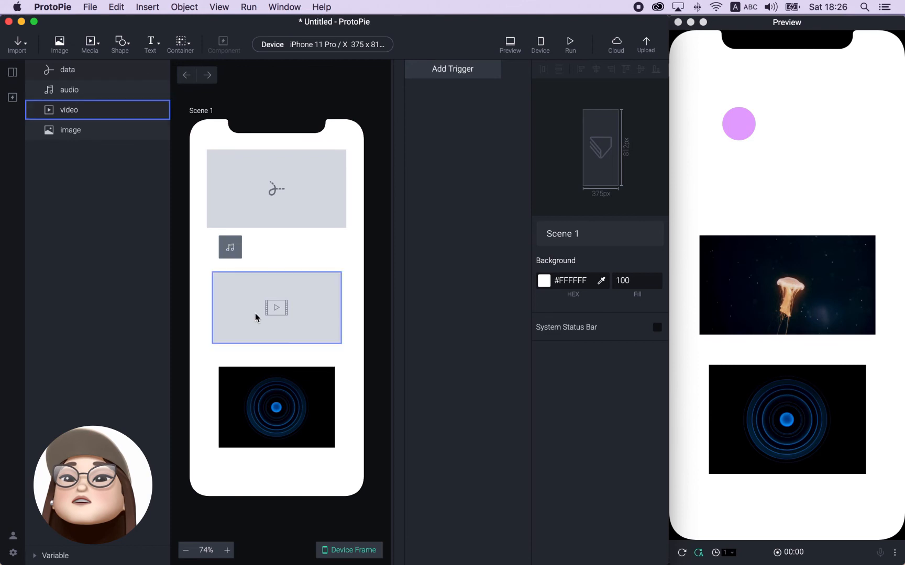
pyautogui.moveTo(355, 142); pyautogui.dragTo(220, 452)
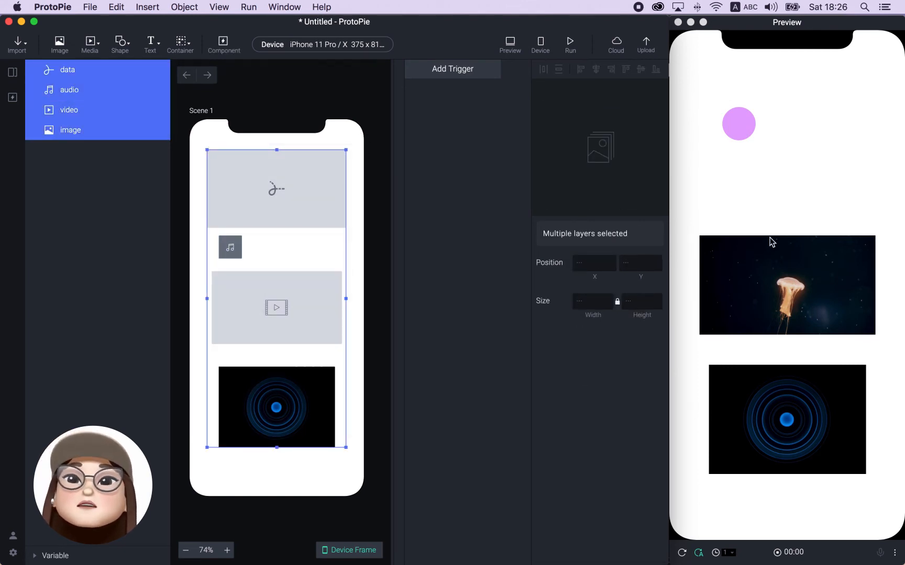
pyautogui.click(301, 100)
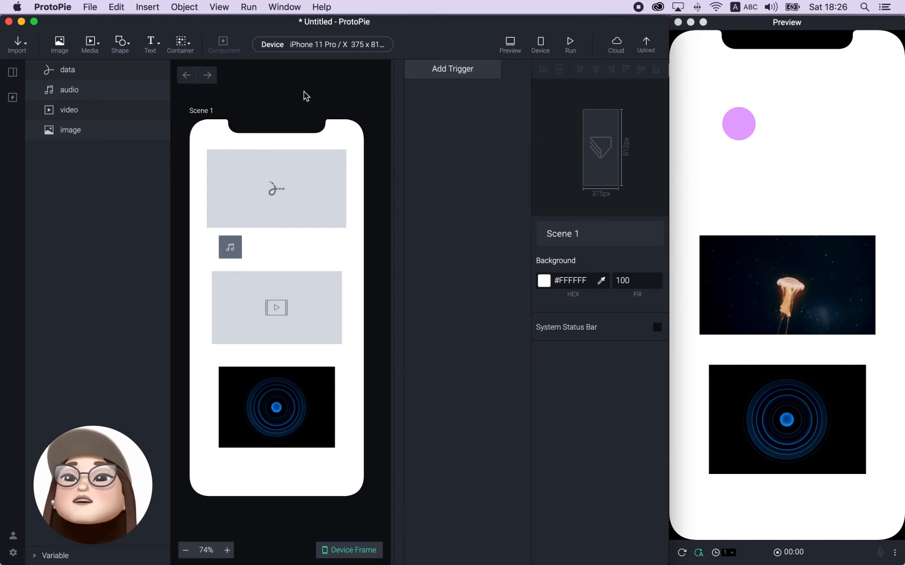
# Save the prototype as test.pie in the Media assets folder
pyautogui.click(90, 8)
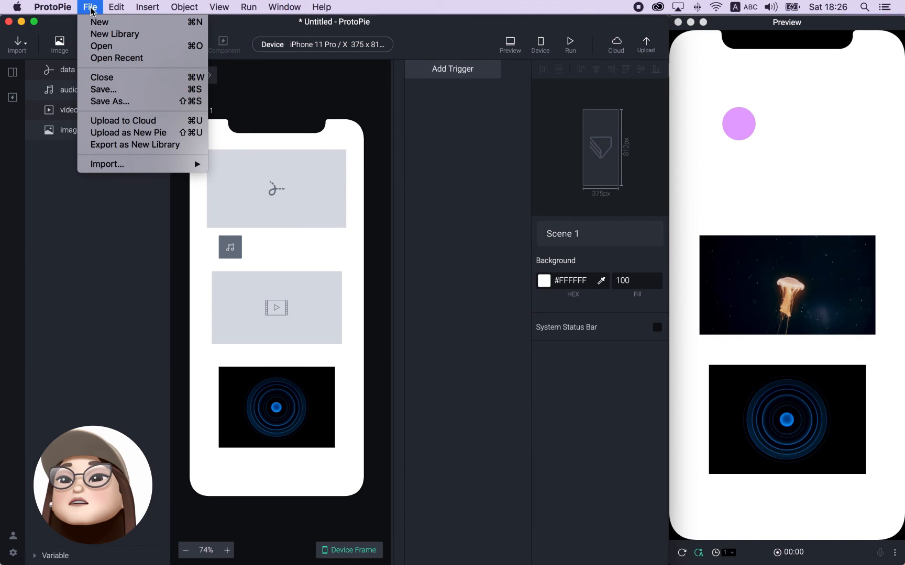
pyautogui.click(141, 102)
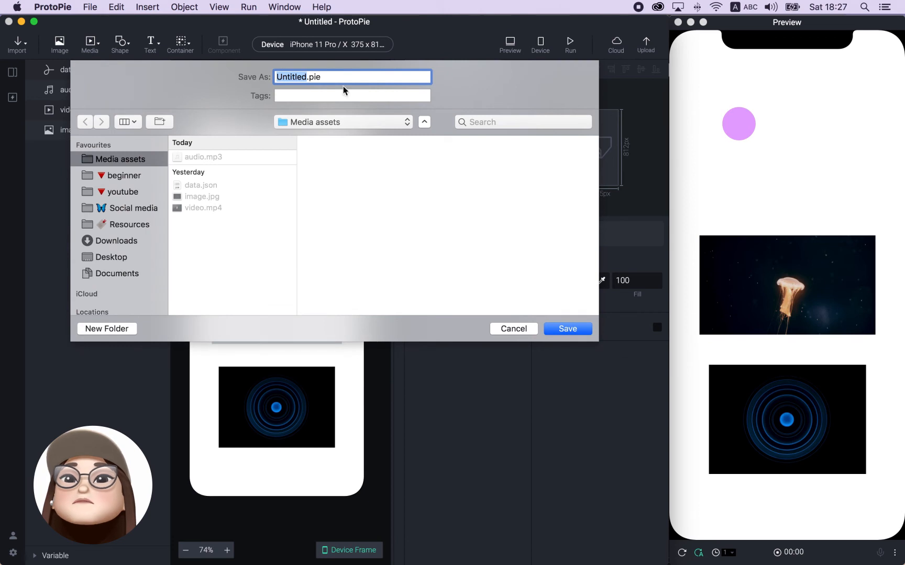
pyautogui.moveTo(299, 77); pyautogui.dragTo(311, 78)
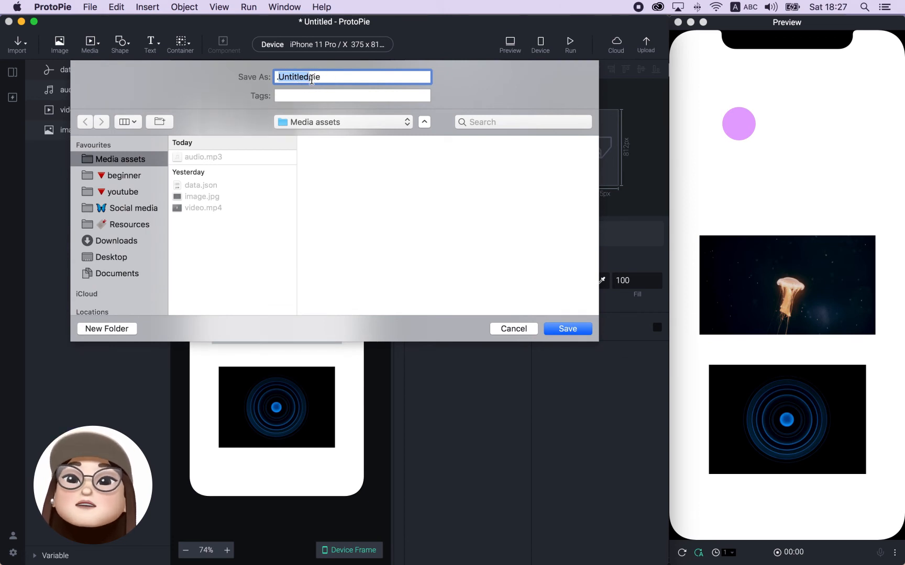
pyautogui.press('BackSpace')
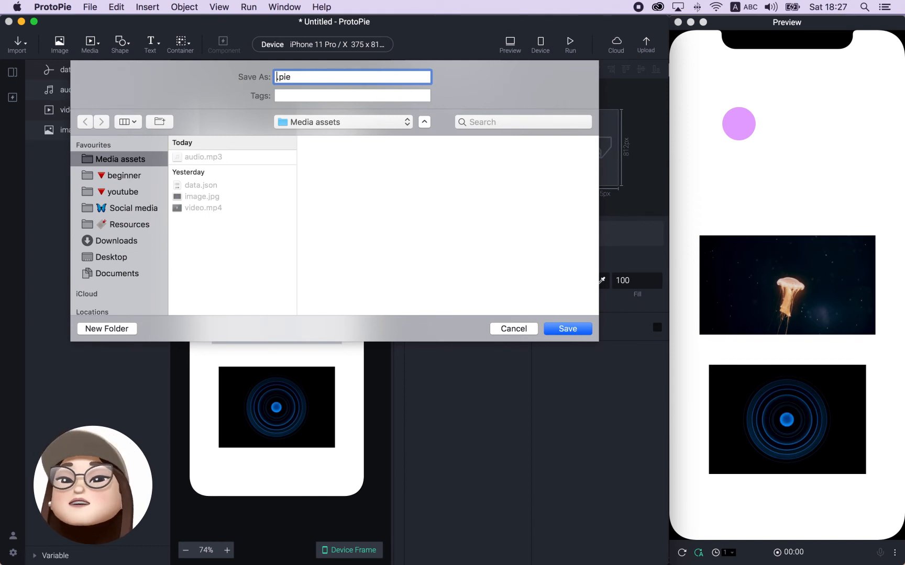
pyautogui.write('test')
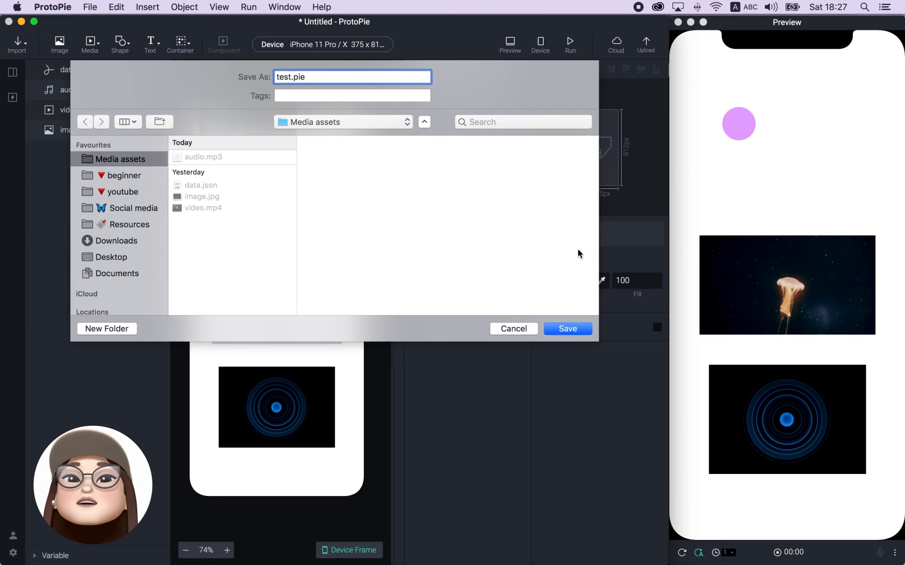
pyautogui.click(562, 329)
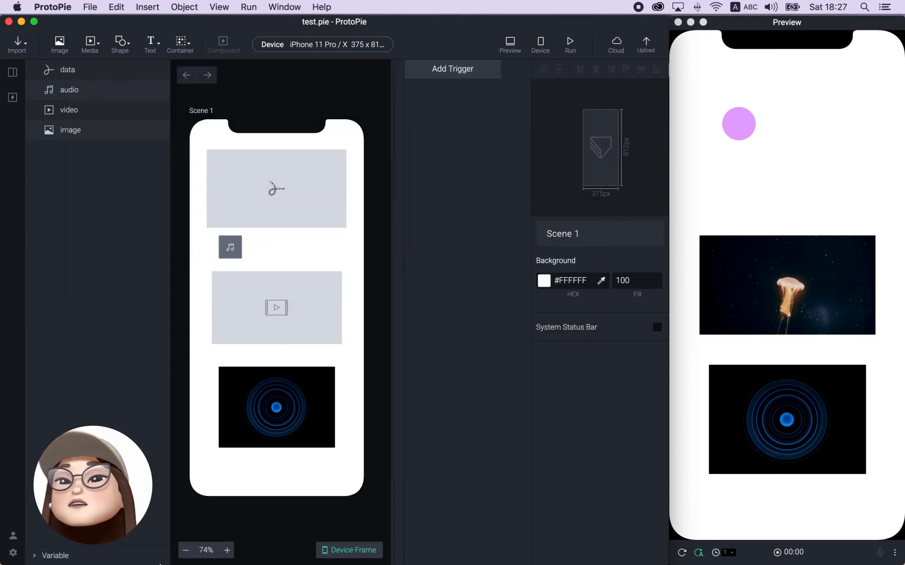
# Switch to Finder, locate test.pie in the Media assets folder, and return to ProtoPie
pyautogui.click(232, 556)
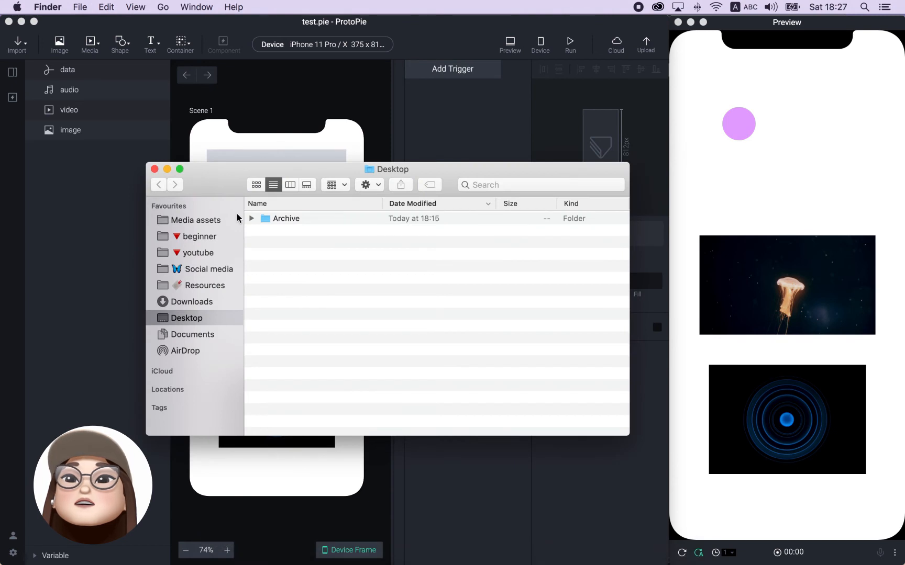
pyautogui.click(208, 220)
pyautogui.click(270, 236)
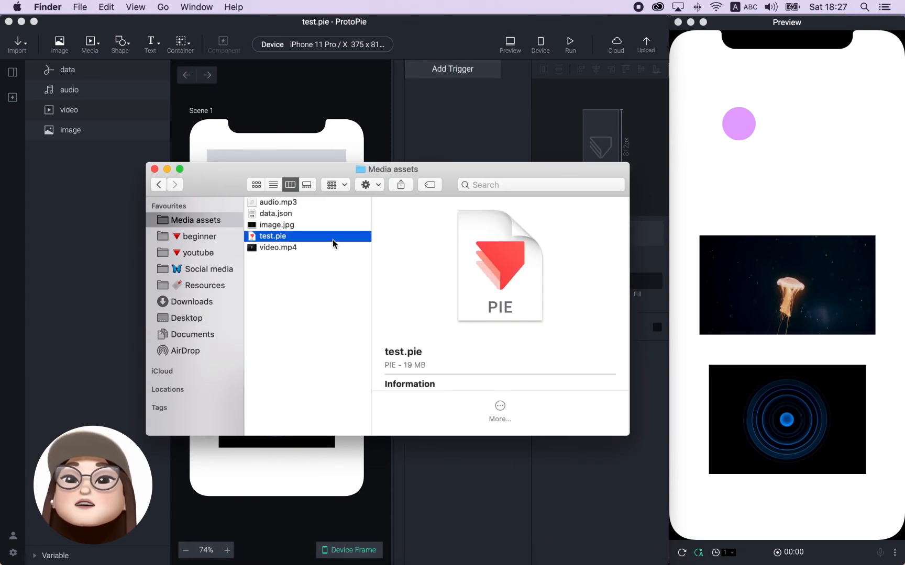
pyautogui.click(154, 169)
pyautogui.click(458, 38)
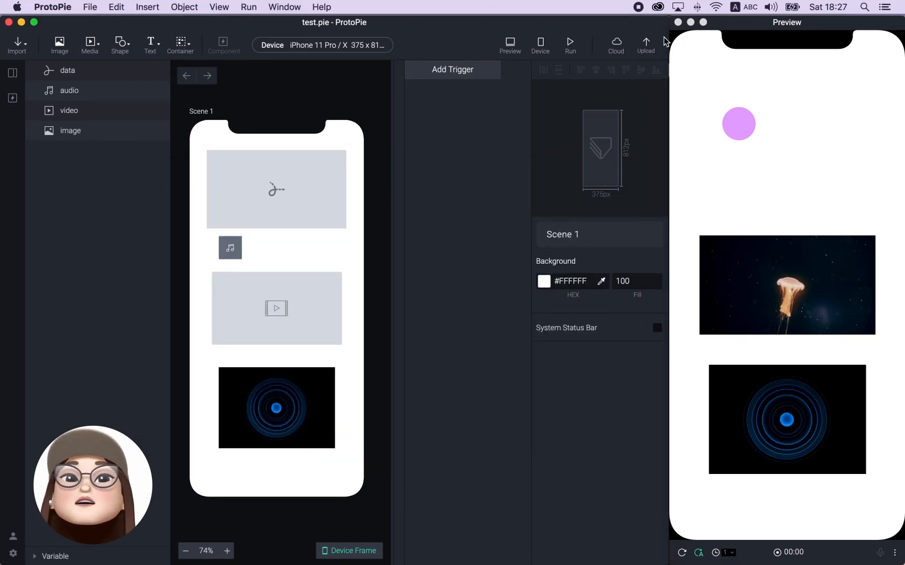
# Upload the prototype to the personal space in ProtoPie Cloud and copy its share link
pyautogui.click(650, 54)
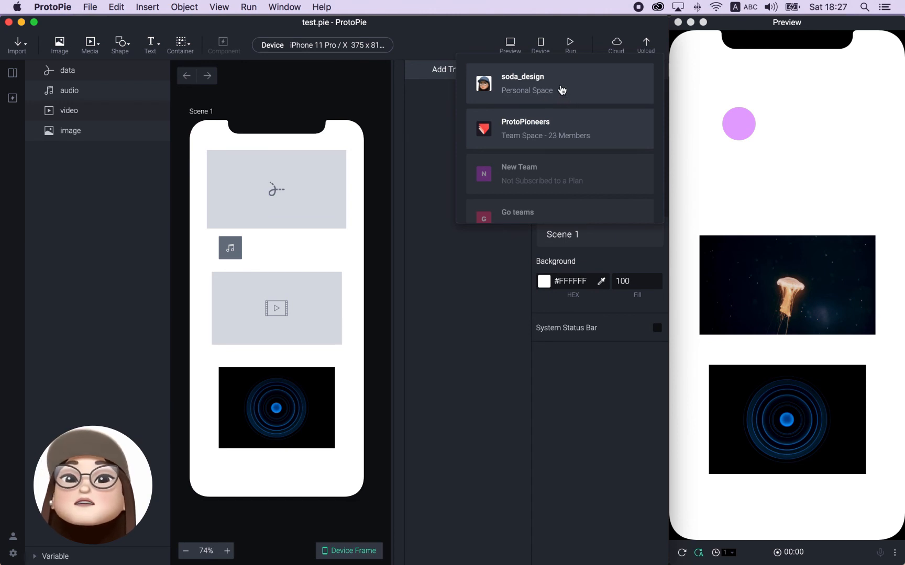
pyautogui.click(561, 87)
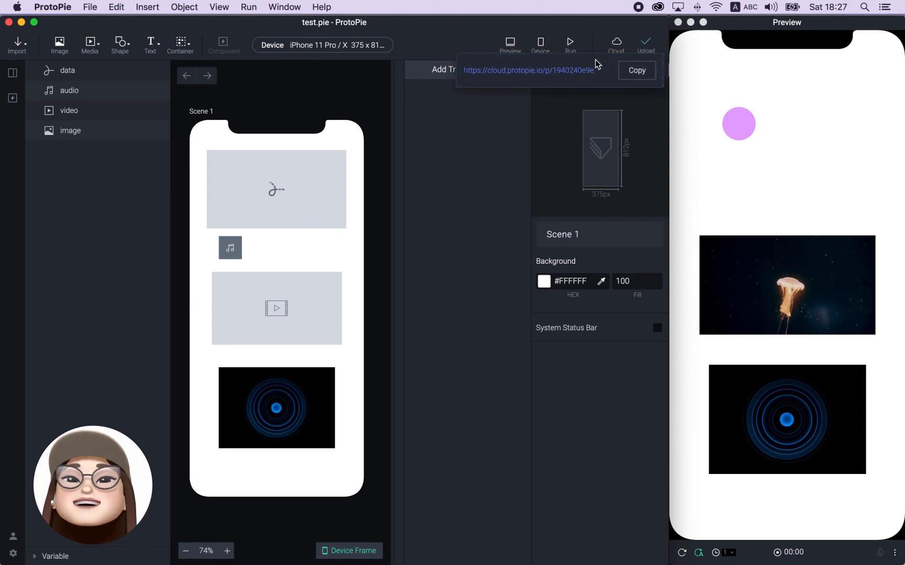
pyautogui.click(637, 73)
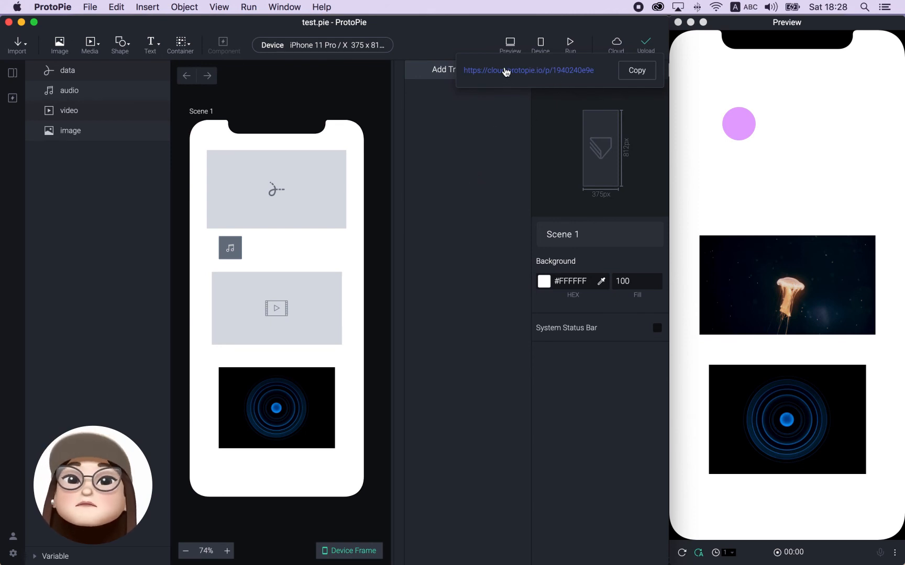
# Open the uploaded prototype's cloud link in Chrome and close the duplicate browser tab
pyautogui.click(544, 74)
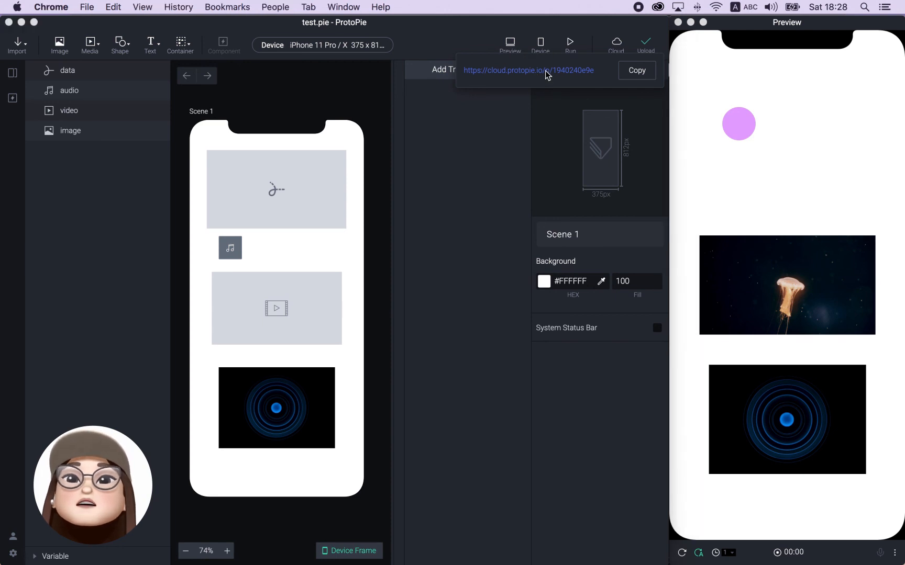
pyautogui.click(511, 31)
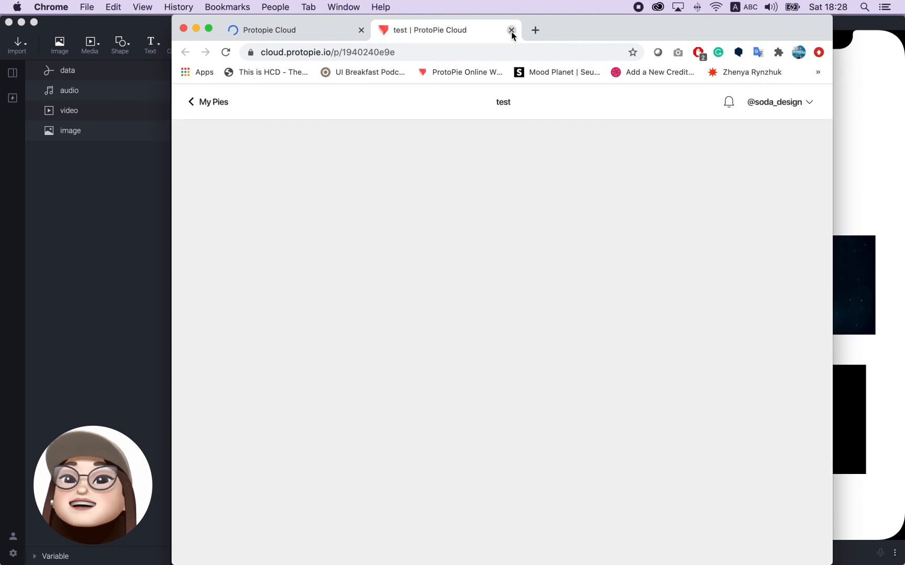
pyautogui.click(511, 30)
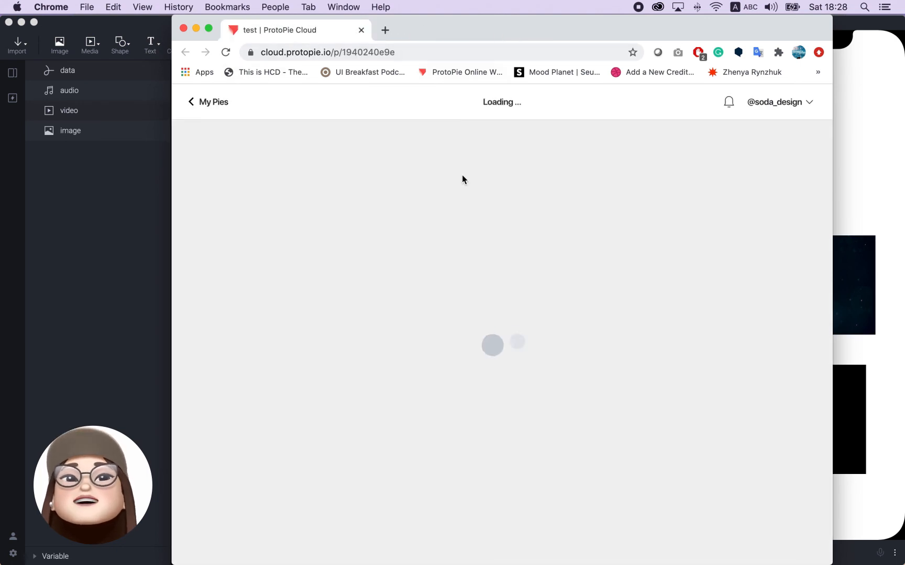